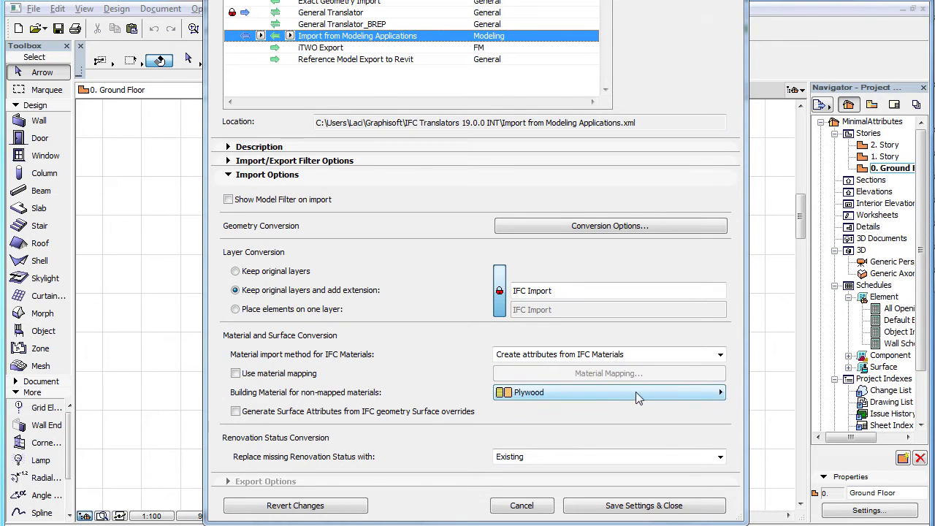
# - Set the IFC Material import method to 'Create attributes from IFC Materials'
pyautogui.click(719, 354)
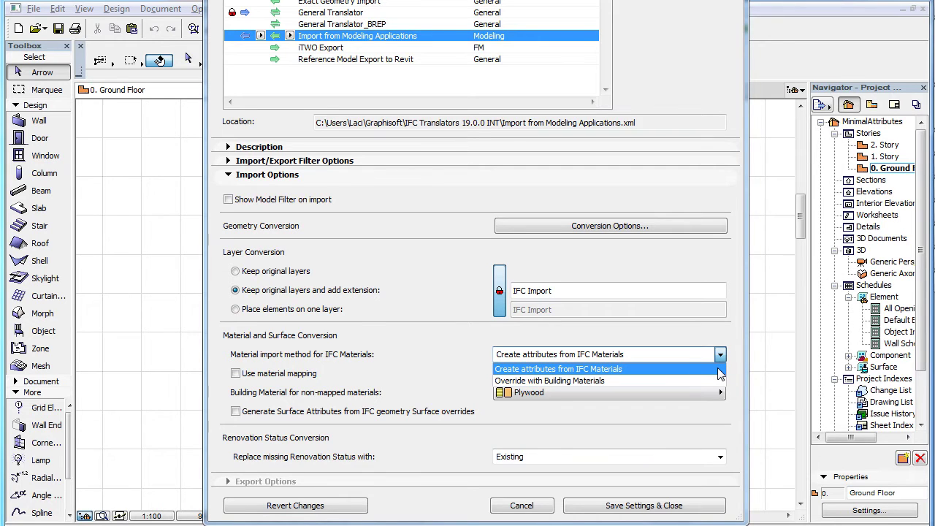
pyautogui.click(719, 369)
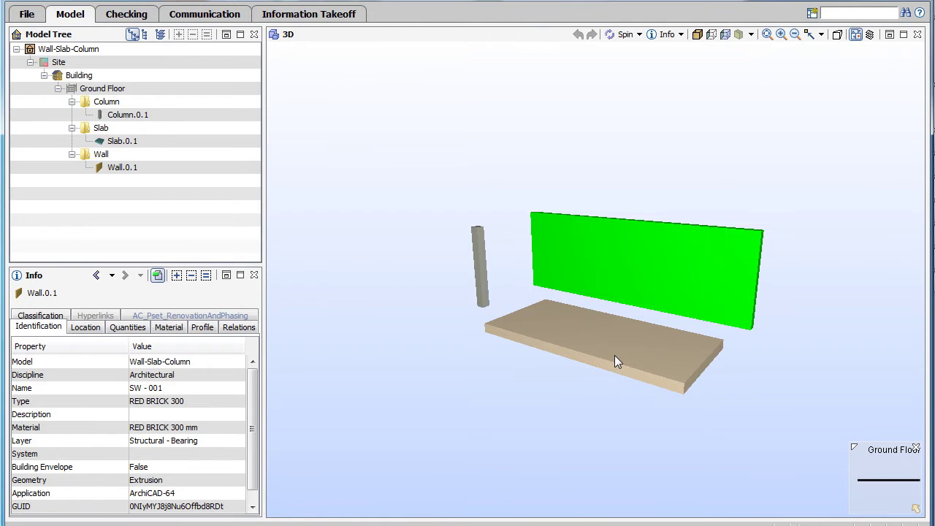
# - Select the slab, confirm its Material is BROWN FIBERBOARD 300 mm, then deselect it
pyautogui.click(614, 360)
pyautogui.click(181, 442)
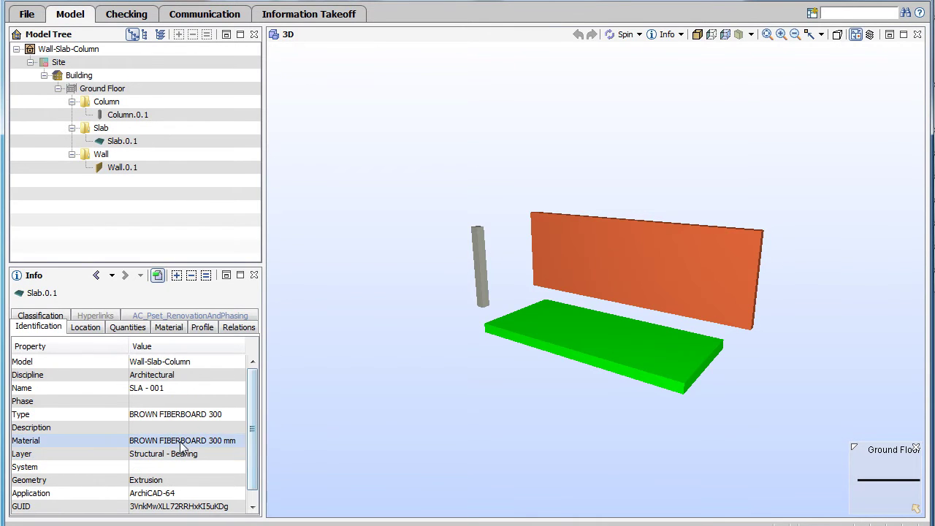
pyautogui.click(496, 398)
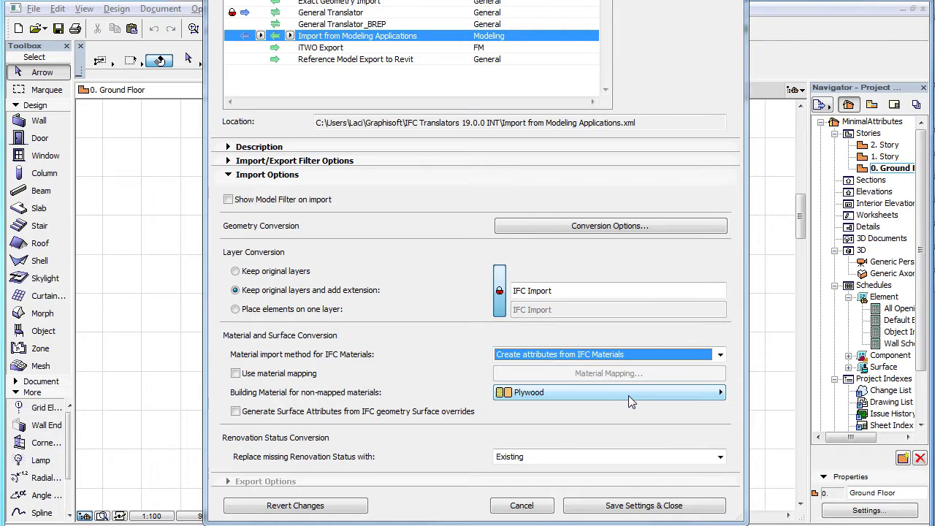
# - Cancel the IFC translator settings, then review Plywood (intersection priority 150) in Building Materials without changes
pyautogui.click(520, 505)
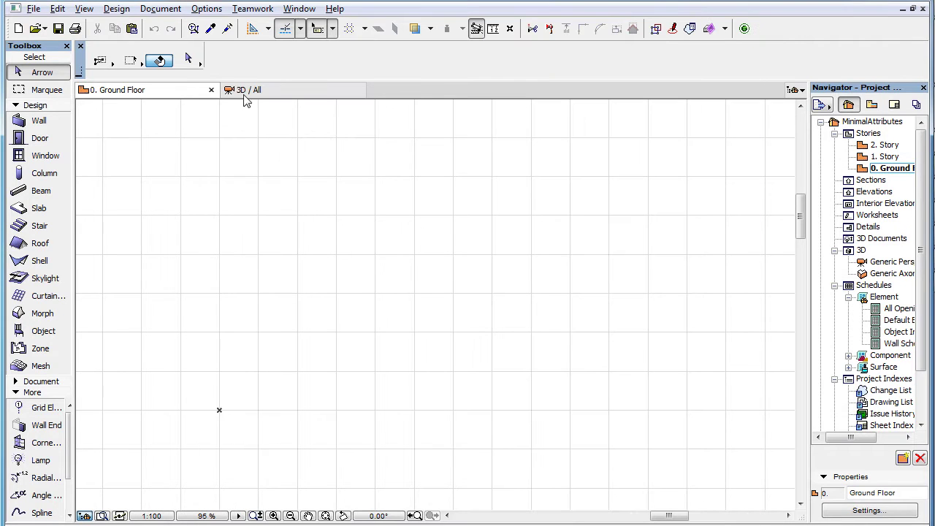
pyautogui.click(206, 9)
pyautogui.moveTo(252, 27)
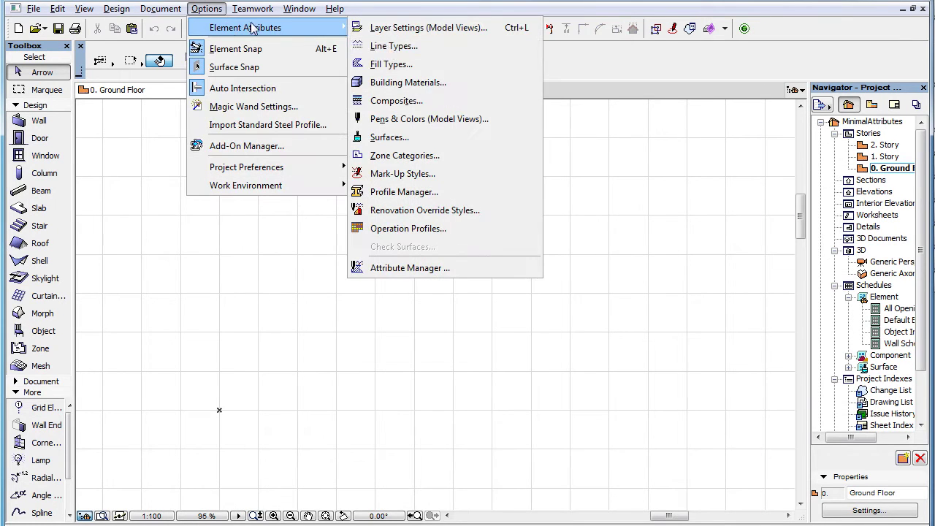
pyautogui.click(495, 86)
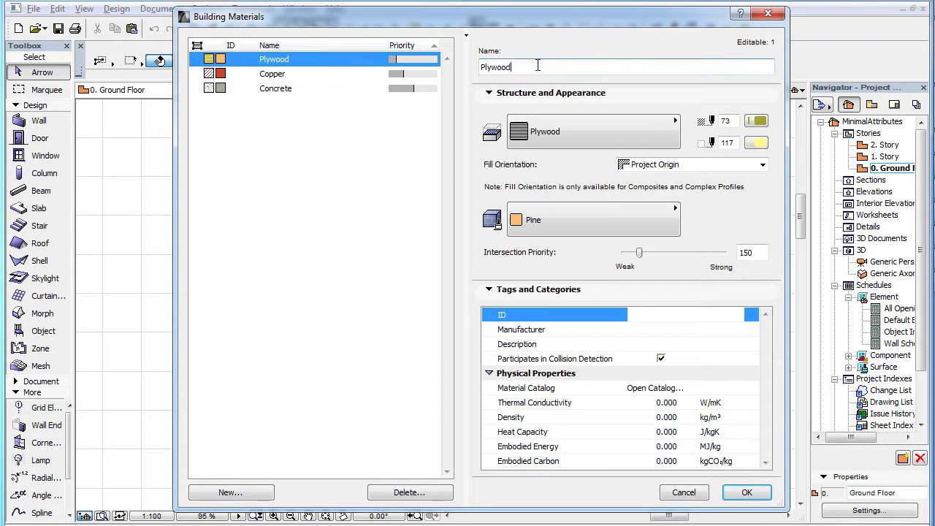
pyautogui.doubleClick(495, 66)
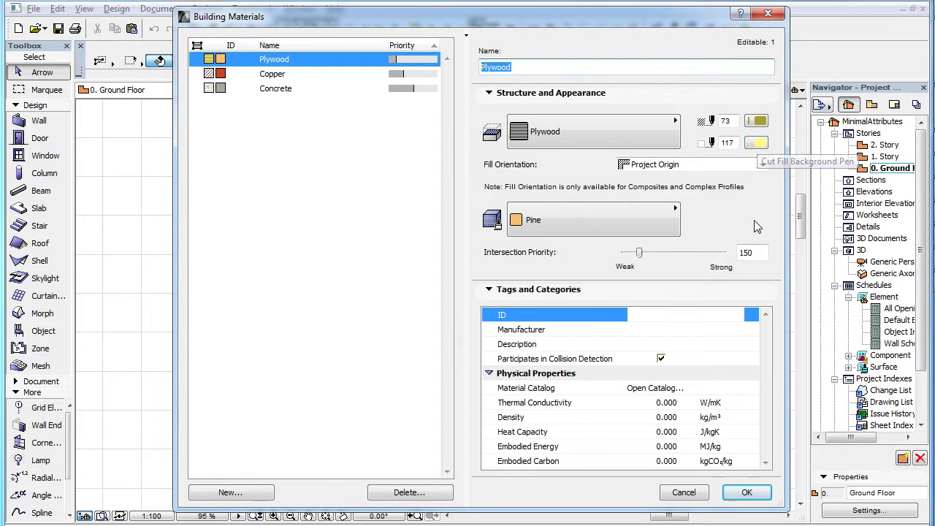
pyautogui.click(745, 252)
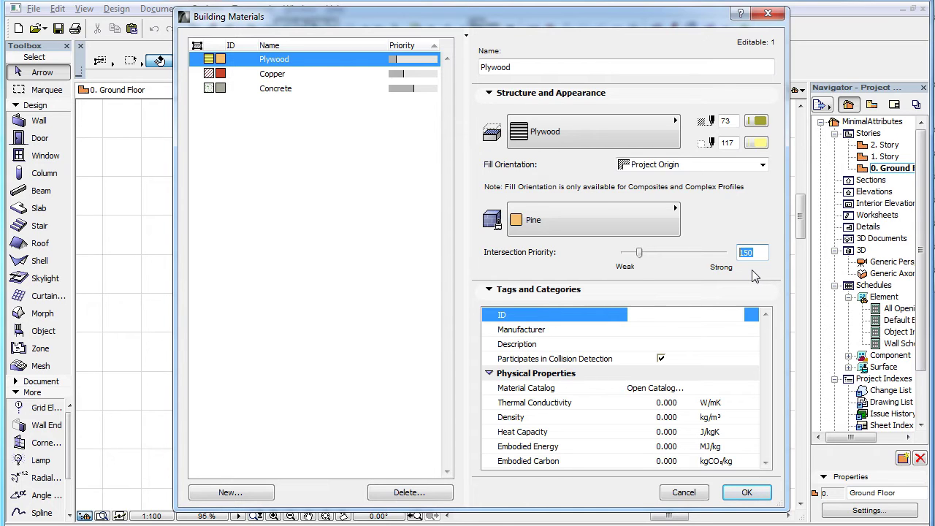
pyautogui.click(685, 494)
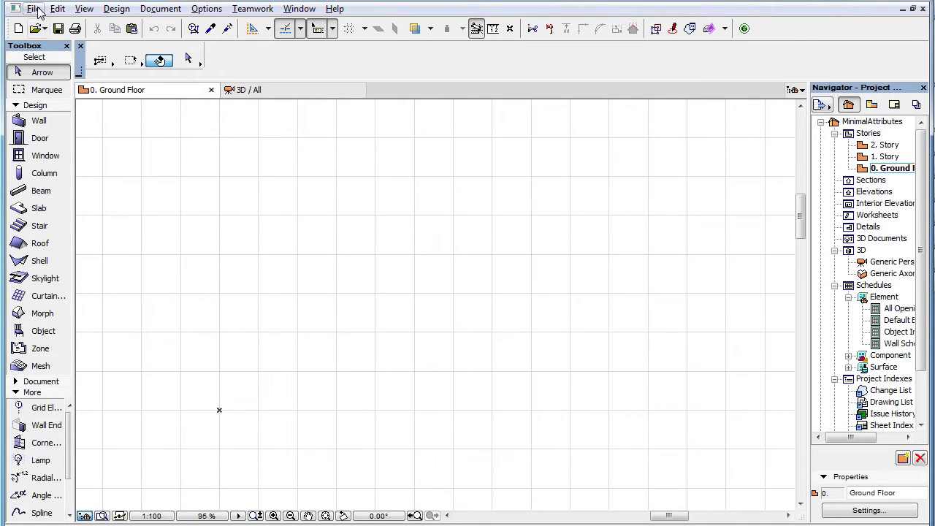
# - In IFC 2x3 Translation Setup, turn on Use material mapping
pyautogui.click(33, 9)
pyautogui.moveTo(132, 193)
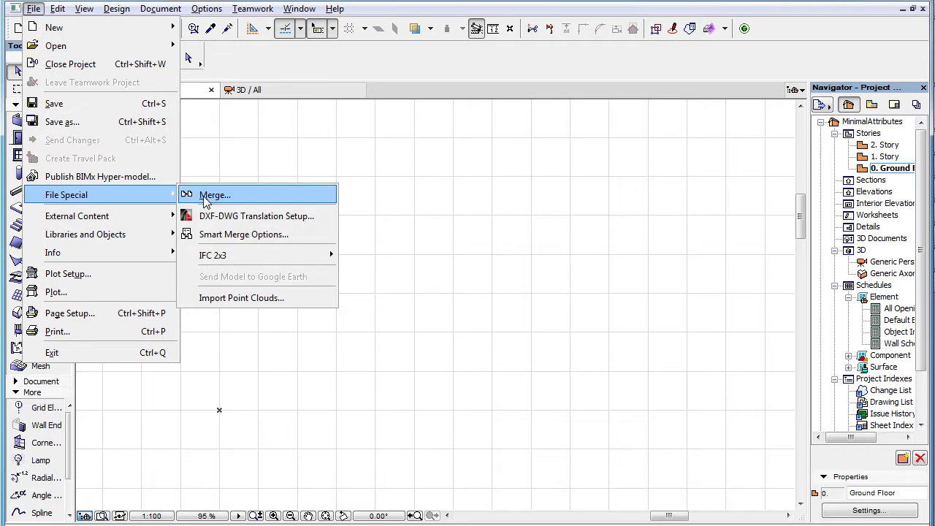
pyautogui.moveTo(268, 255)
pyautogui.click(414, 256)
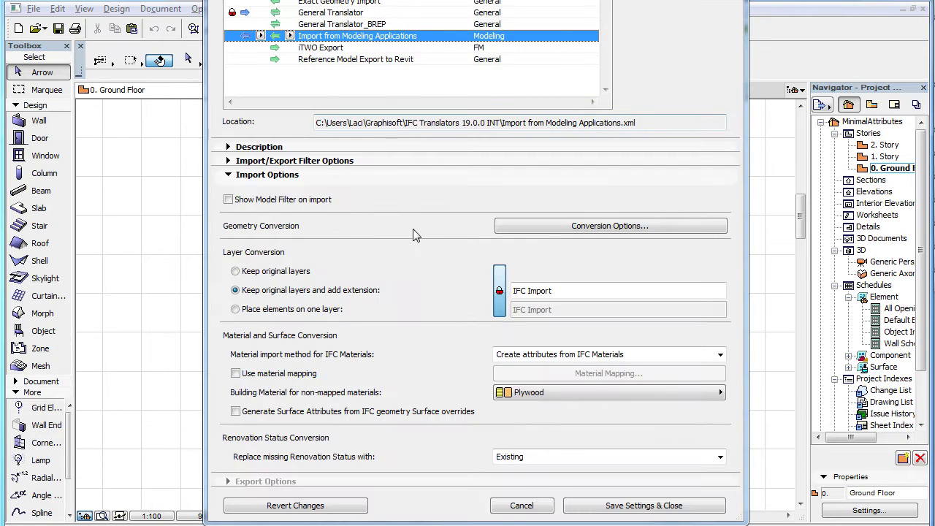
pyautogui.click(311, 376)
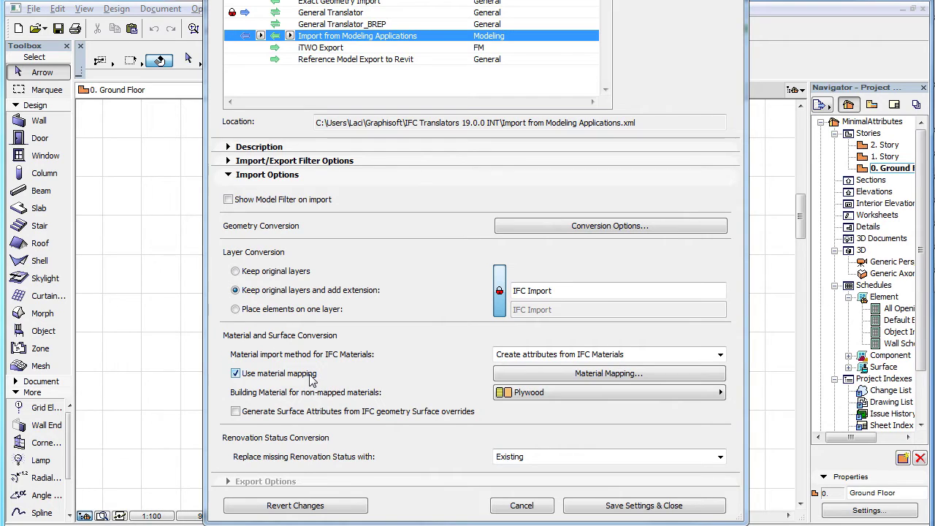
# - Map BROWN FIBERBOARD to Plywood in the material mapping table and save the translator settings
pyautogui.click(654, 373)
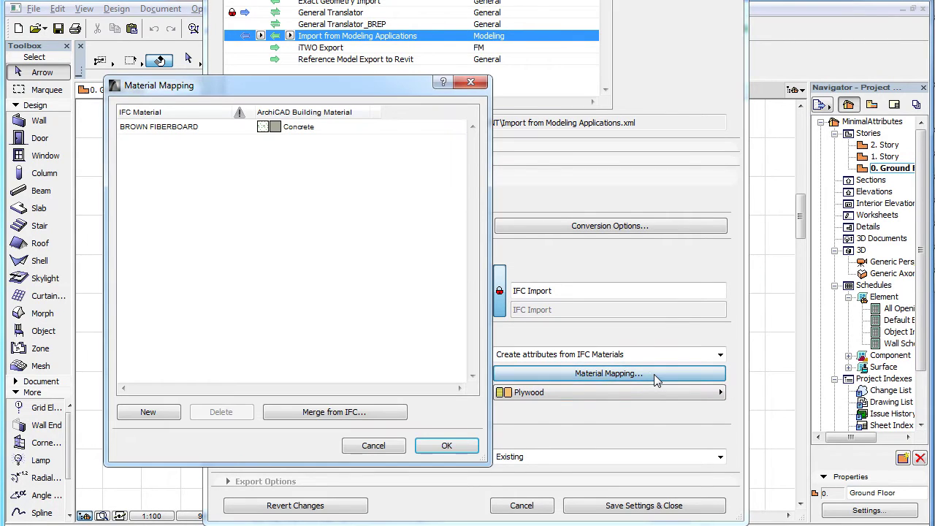
pyautogui.doubleClick(208, 126)
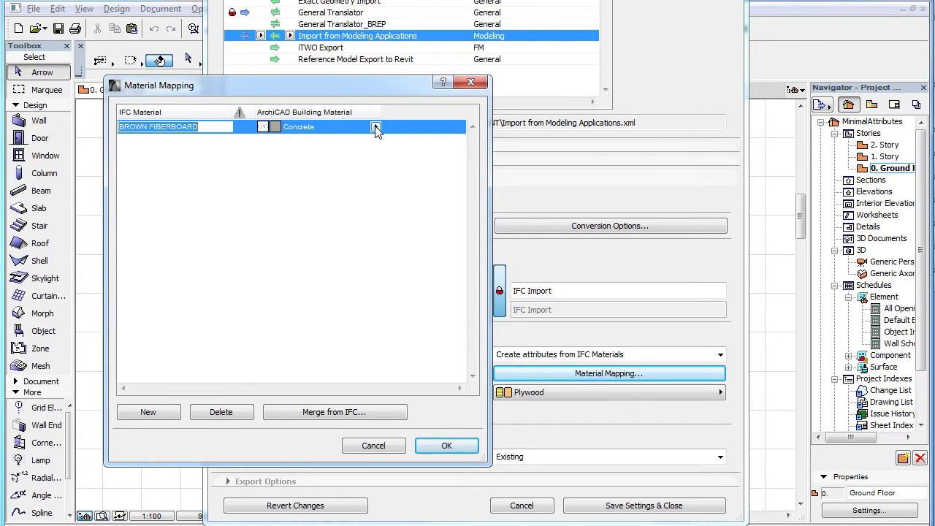
pyautogui.click(375, 127)
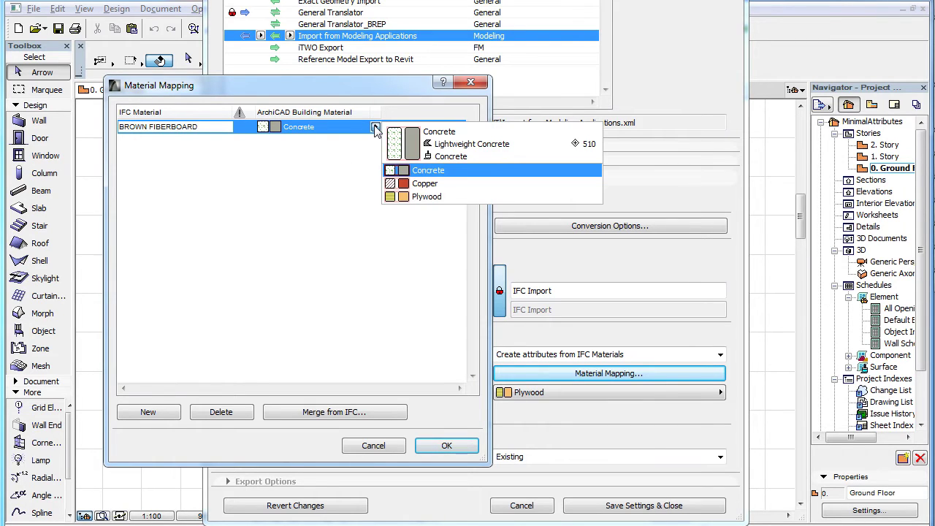
pyautogui.click(505, 198)
pyautogui.click(445, 445)
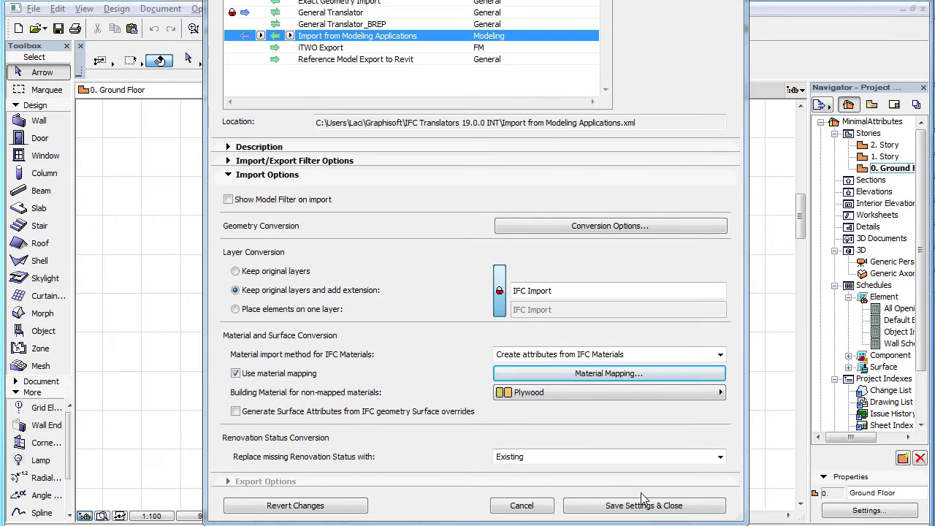
pyautogui.click(662, 509)
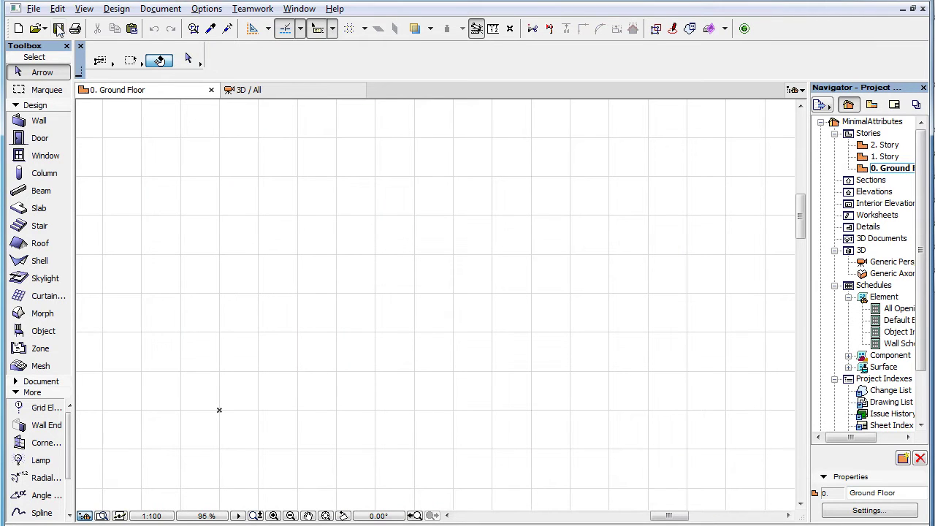
# - Merge Wall-Slab-Column.ifc, accepting the default library parts location and story matching
pyautogui.click(33, 9)
pyautogui.moveTo(108, 199)
pyautogui.click(217, 194)
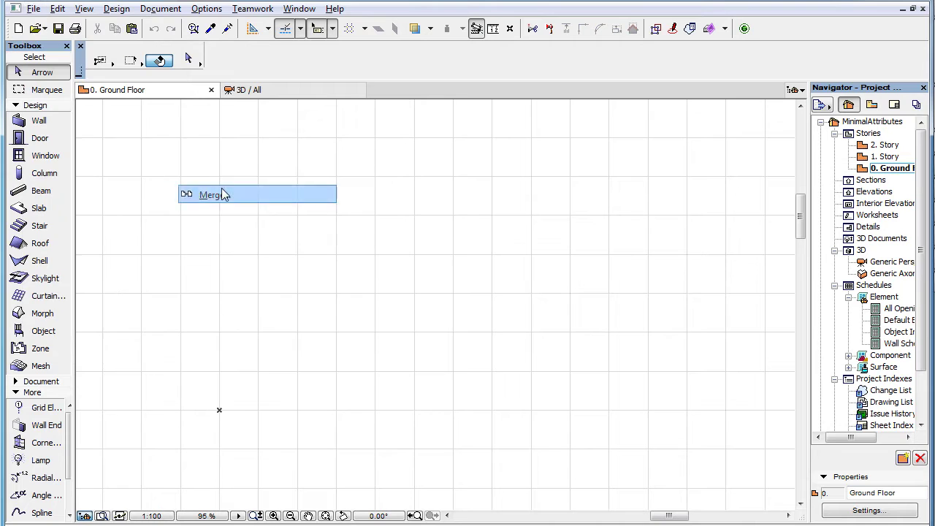
pyautogui.click(420, 292)
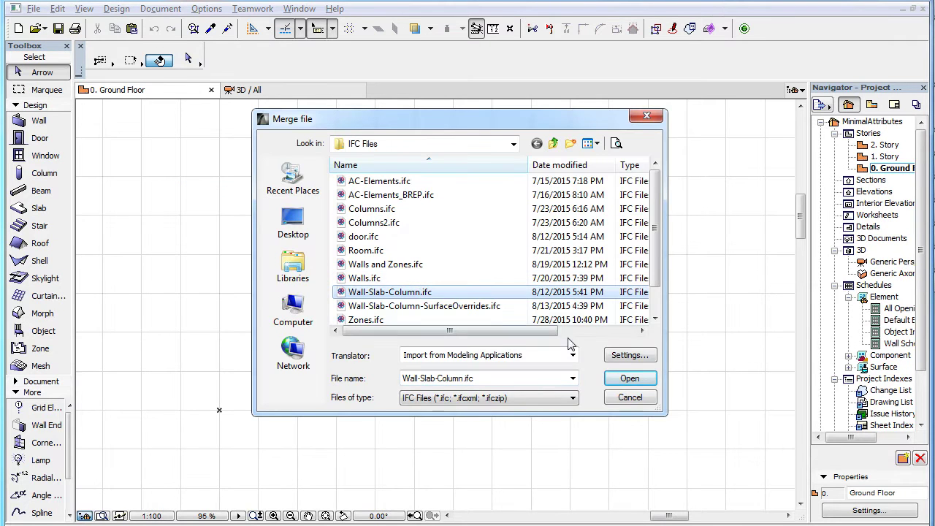
pyautogui.click(629, 377)
pyautogui.click(590, 283)
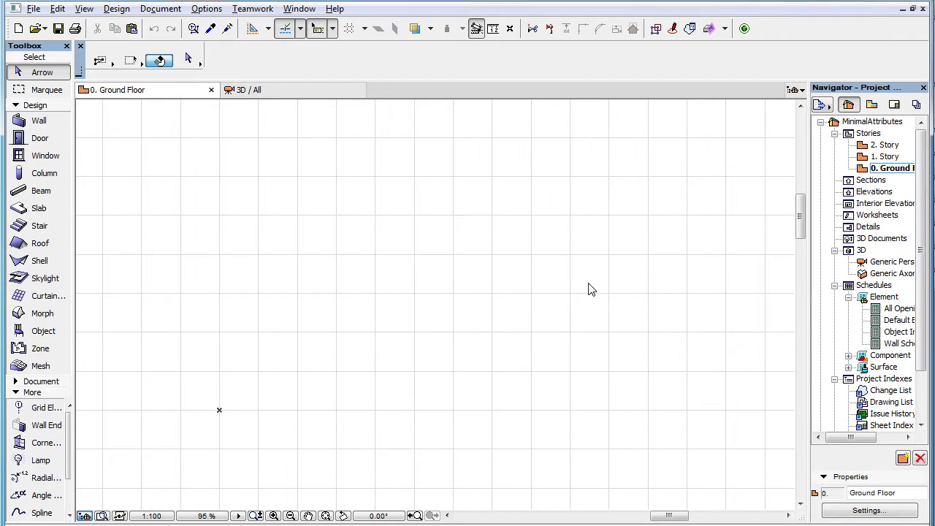
pyautogui.click(542, 236)
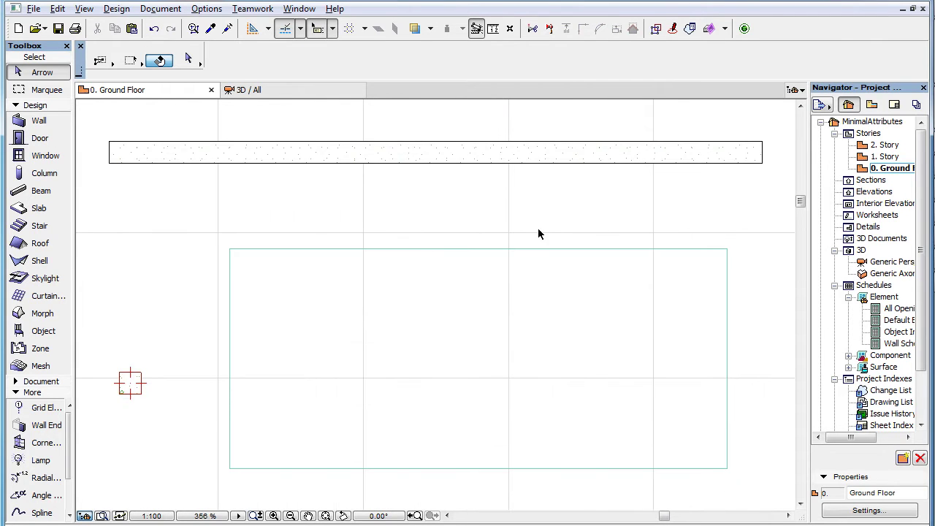
# - Switch back and forth between Plywood and BROWN FIBERBOARD in Building Materials, then cancel
pyautogui.click(207, 8)
pyautogui.moveTo(229, 27)
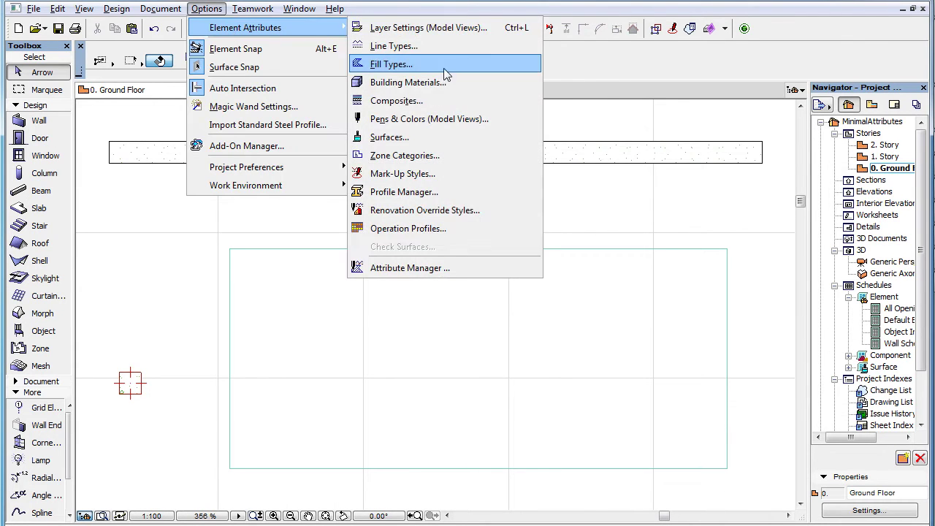
pyautogui.click(475, 83)
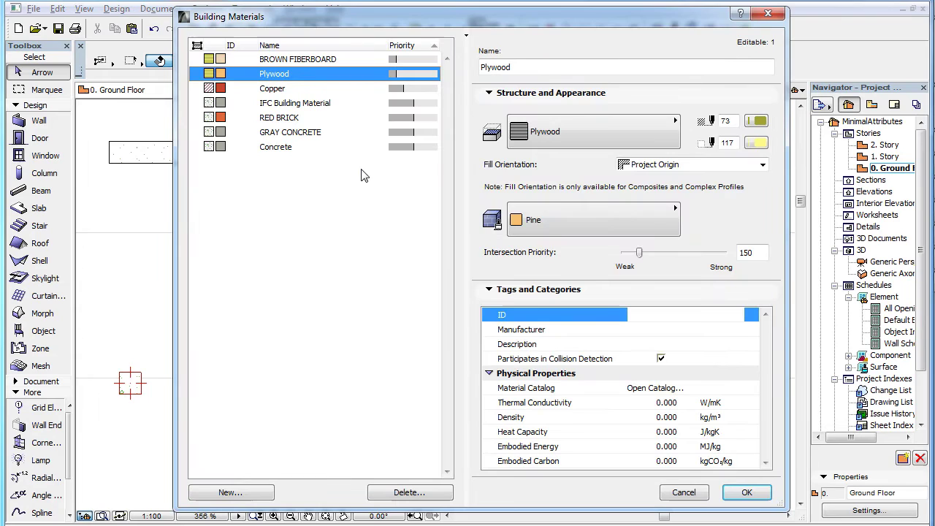
pyautogui.click(348, 59)
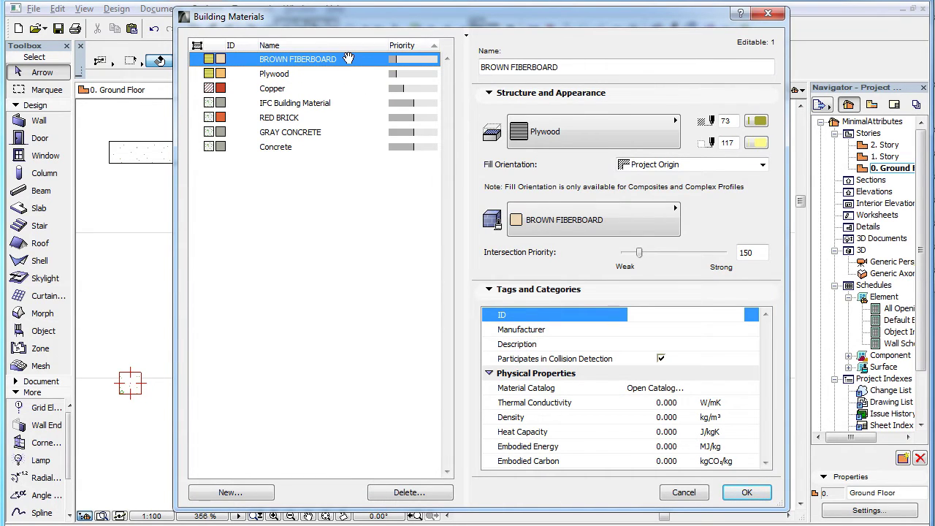
pyautogui.click(351, 74)
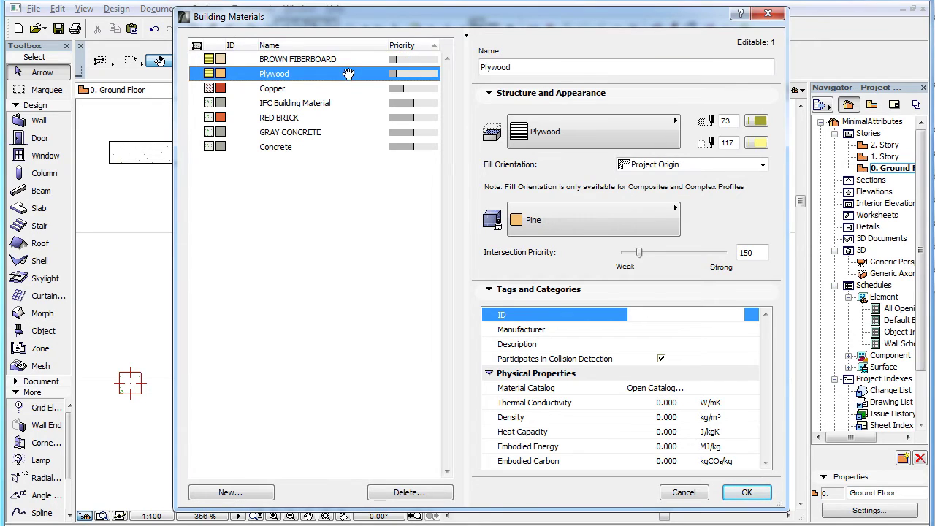
pyautogui.click(349, 60)
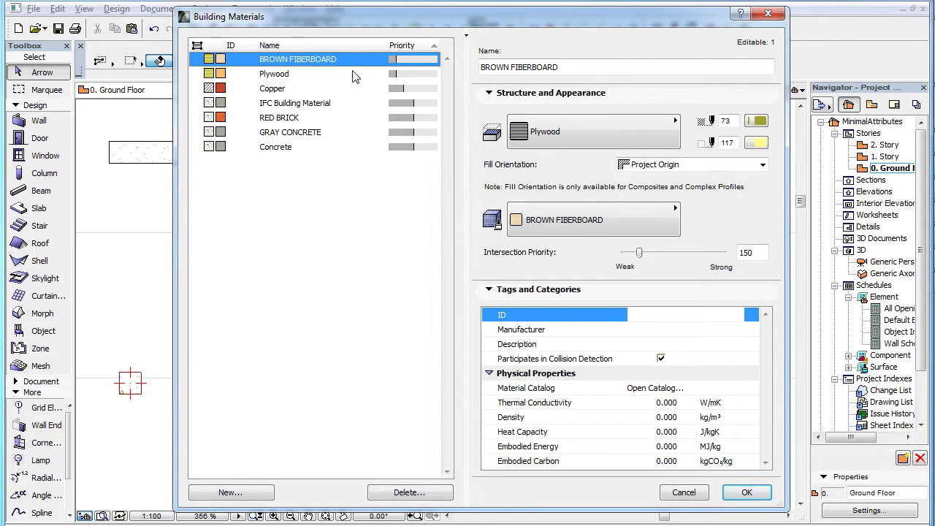
pyautogui.click(351, 73)
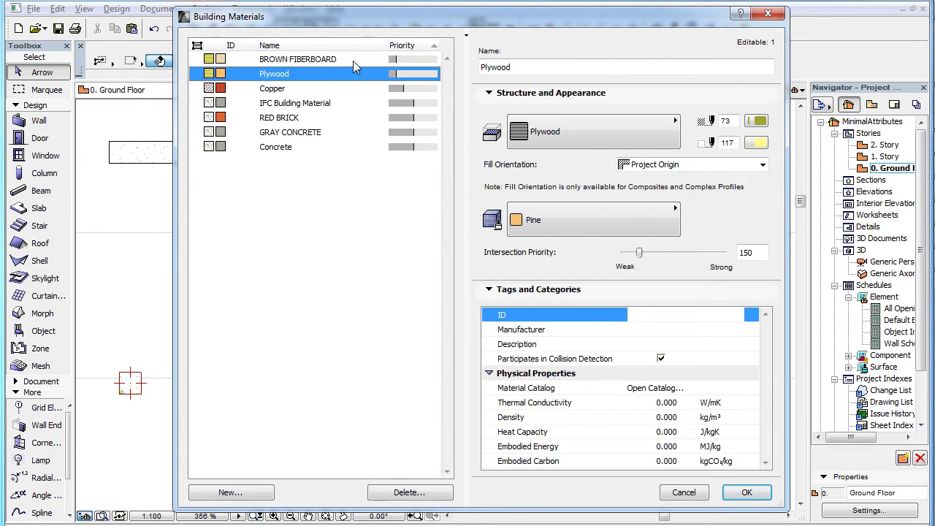
pyautogui.click(352, 60)
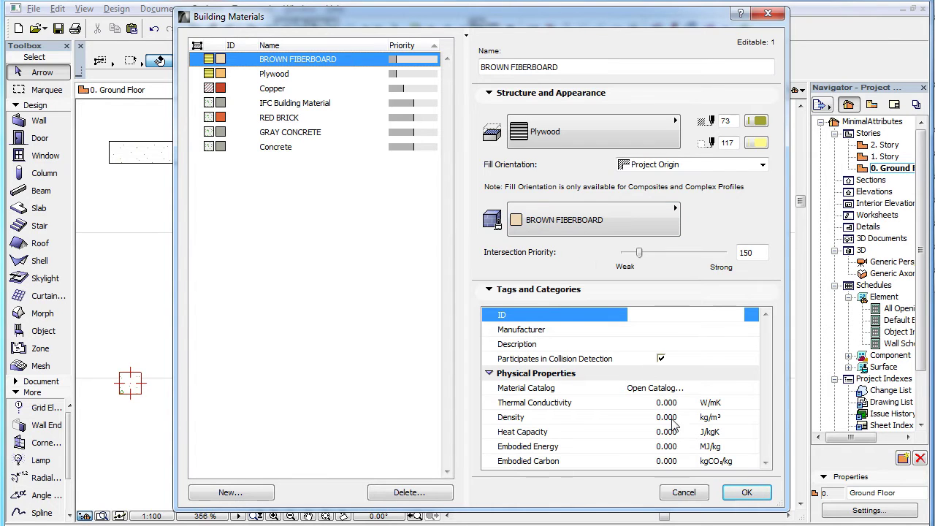
pyautogui.click(694, 492)
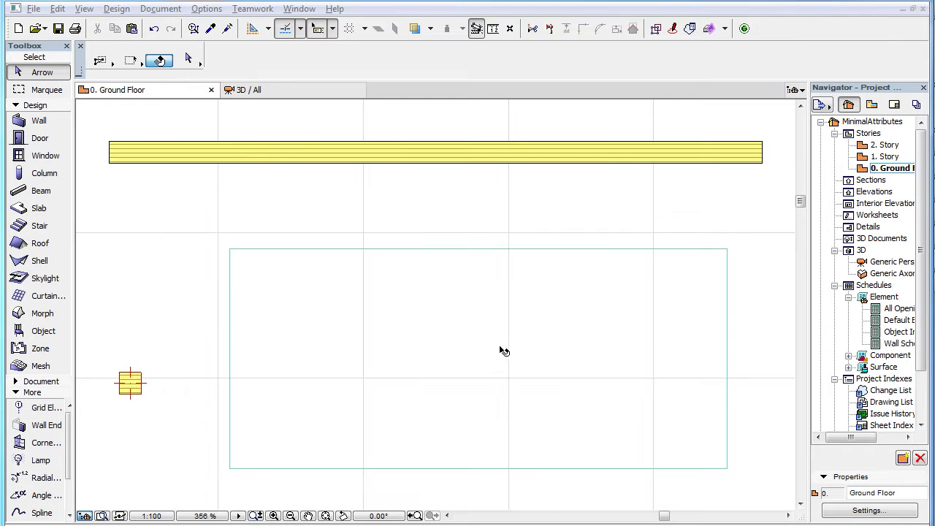
# - In IFC 2x3 Translation Setup, review the material mapping table and close it
pyautogui.click(33, 9)
pyautogui.moveTo(159, 197)
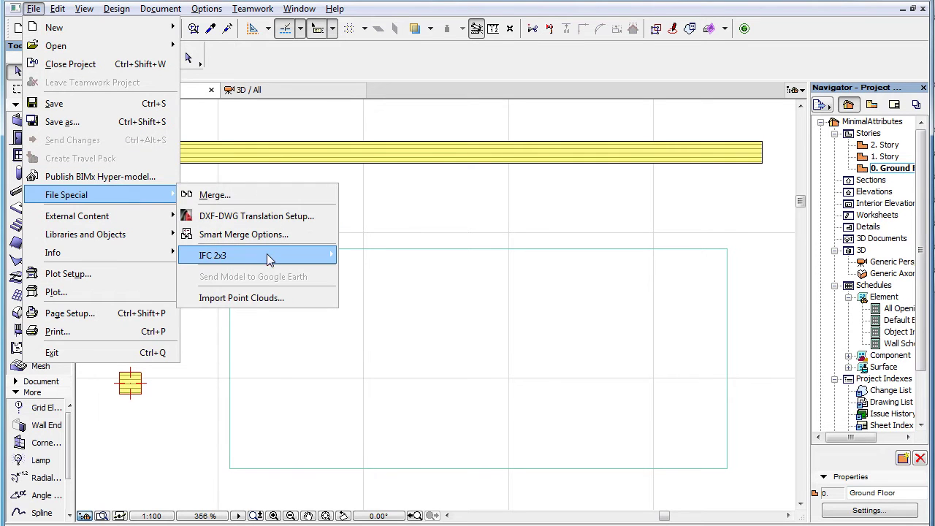
pyautogui.moveTo(270, 255)
pyautogui.click(432, 257)
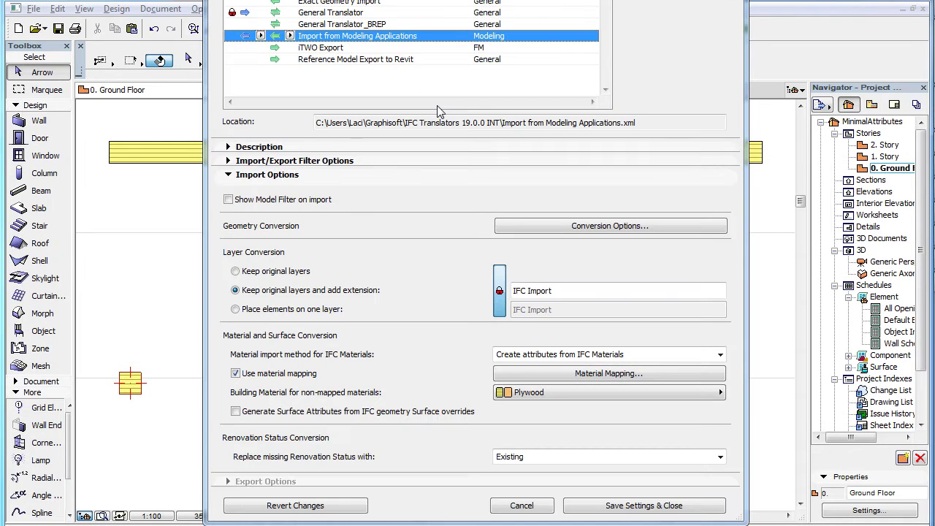
pyautogui.click(573, 373)
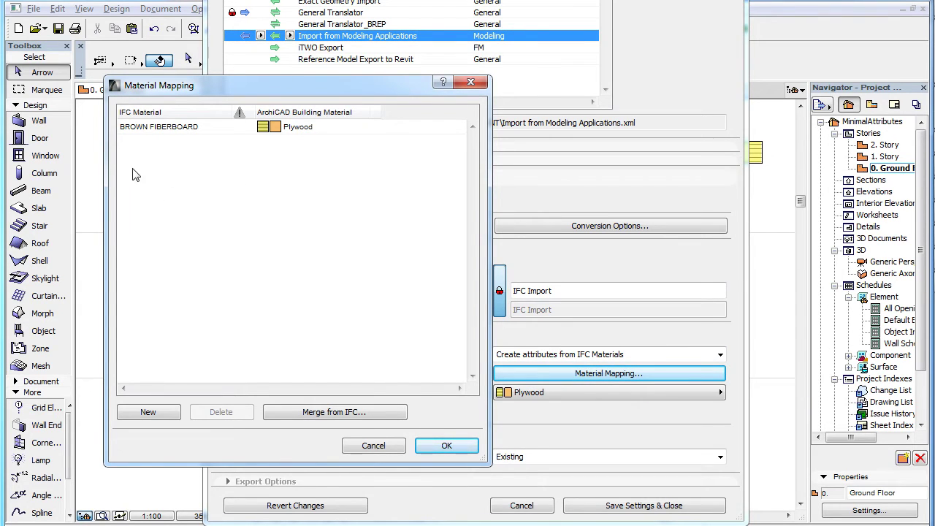
pyautogui.click(400, 448)
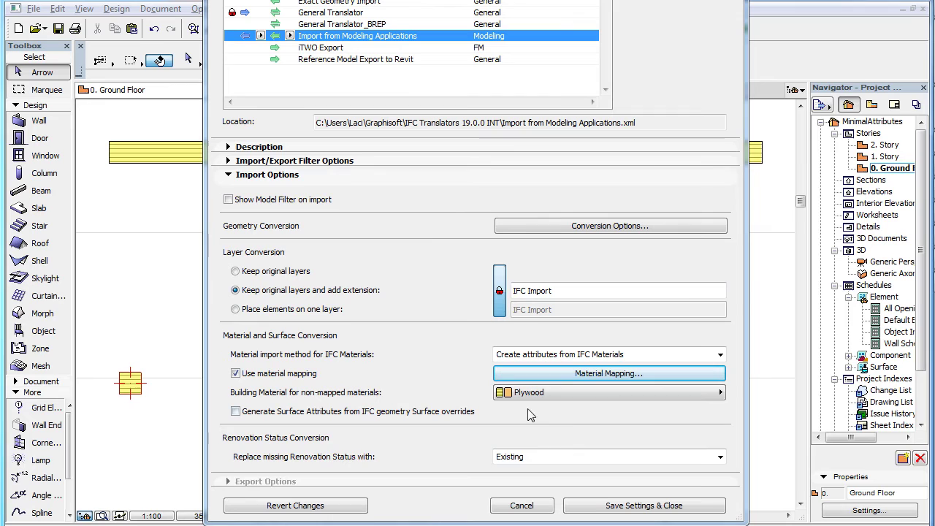
# - Keep Plywood for non-mapped materials, recheck the BROWN FIBERBOARD mapping, and save the settings
pyautogui.click(668, 392)
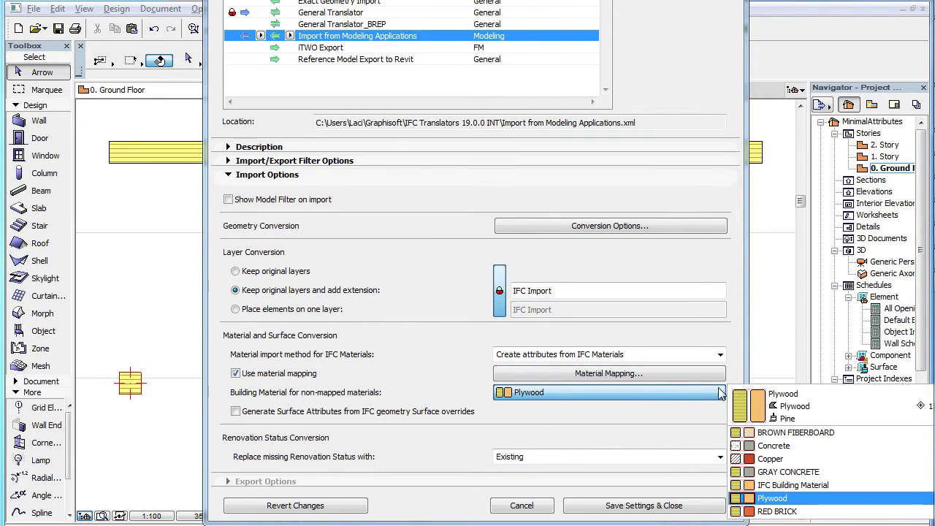
pyautogui.click(803, 498)
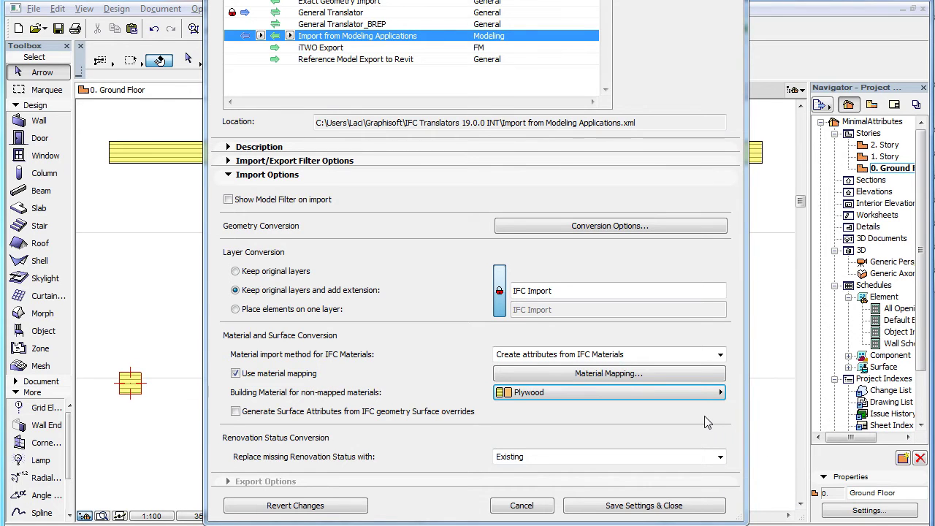
pyautogui.click(706, 376)
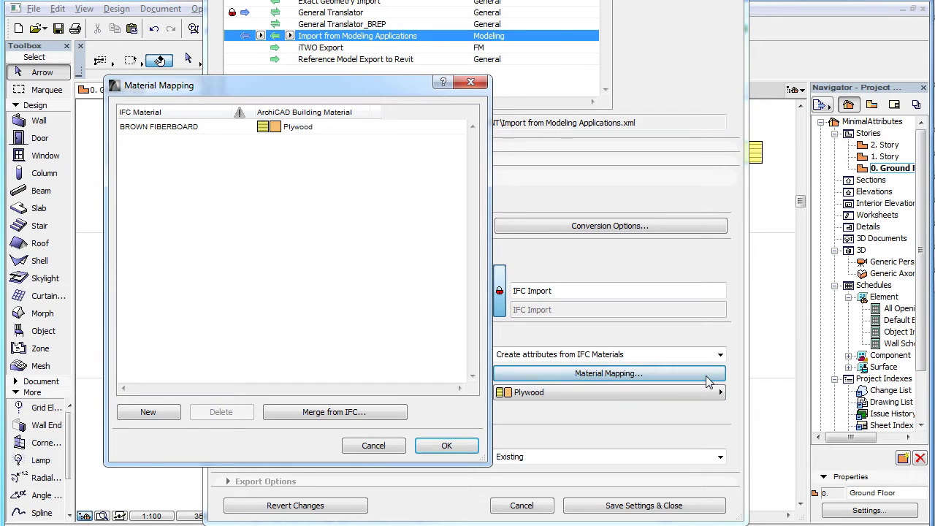
pyautogui.doubleClick(213, 127)
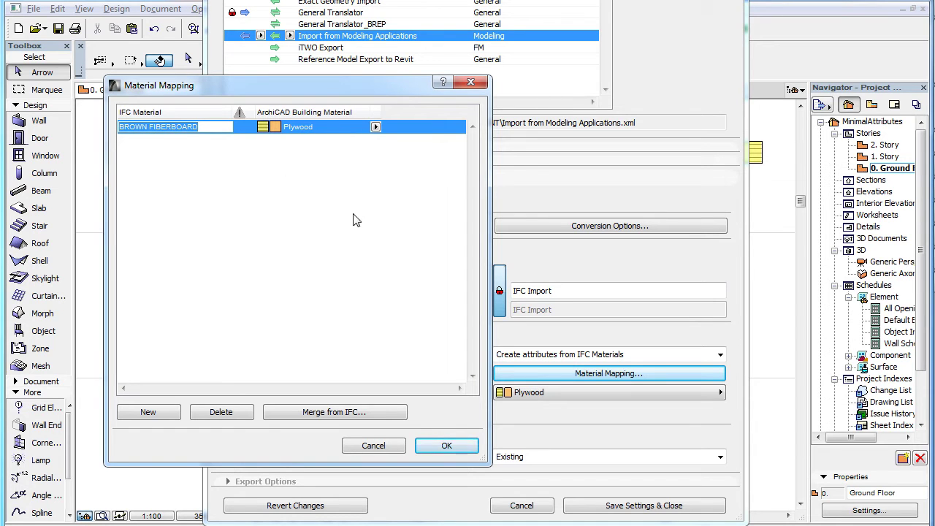
pyautogui.click(444, 446)
pyautogui.click(590, 508)
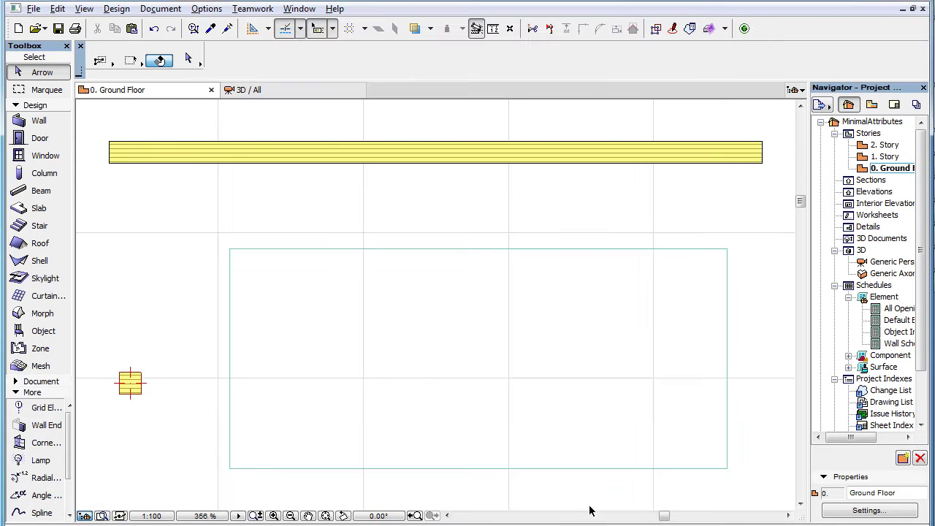
# - In Building Materials, review Plywood and BROWN FIBERBOARD, selecting the BROWN FIBERBOARD name
pyautogui.click(207, 9)
pyautogui.moveTo(249, 27)
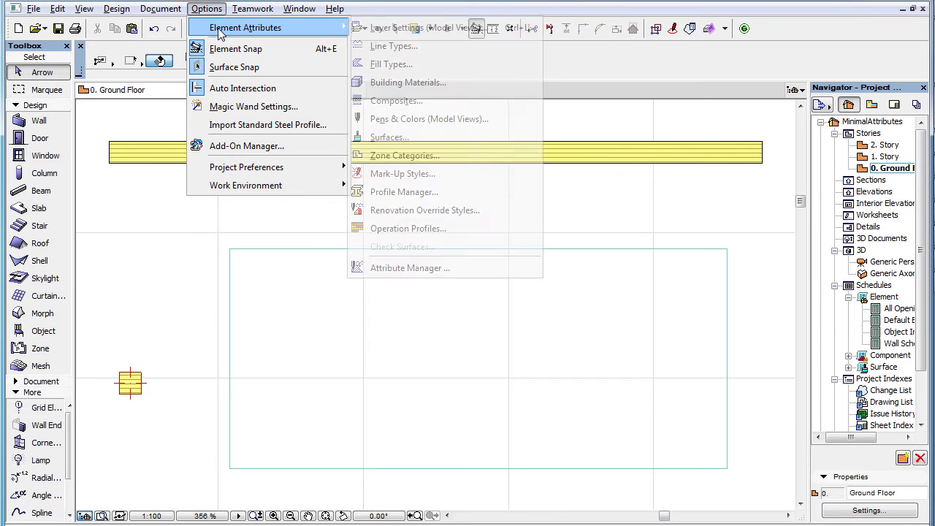
pyautogui.click(463, 88)
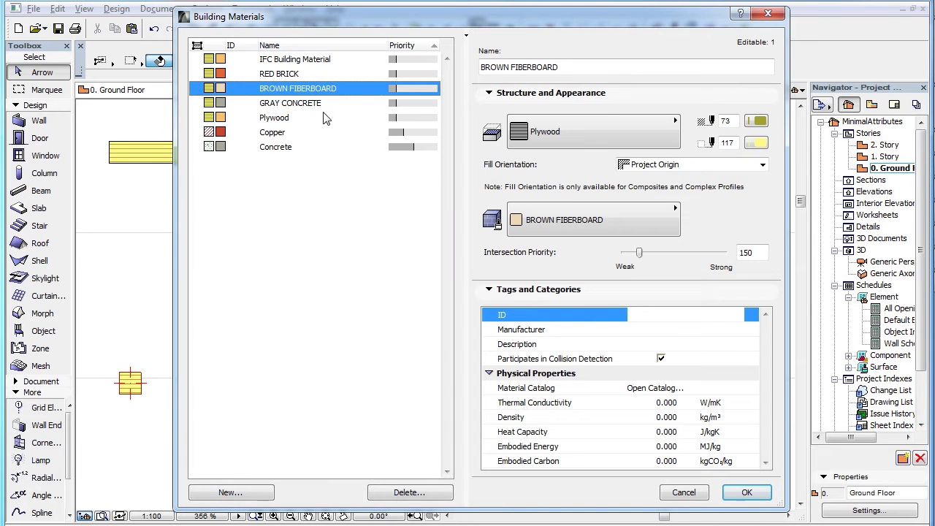
pyautogui.click(320, 117)
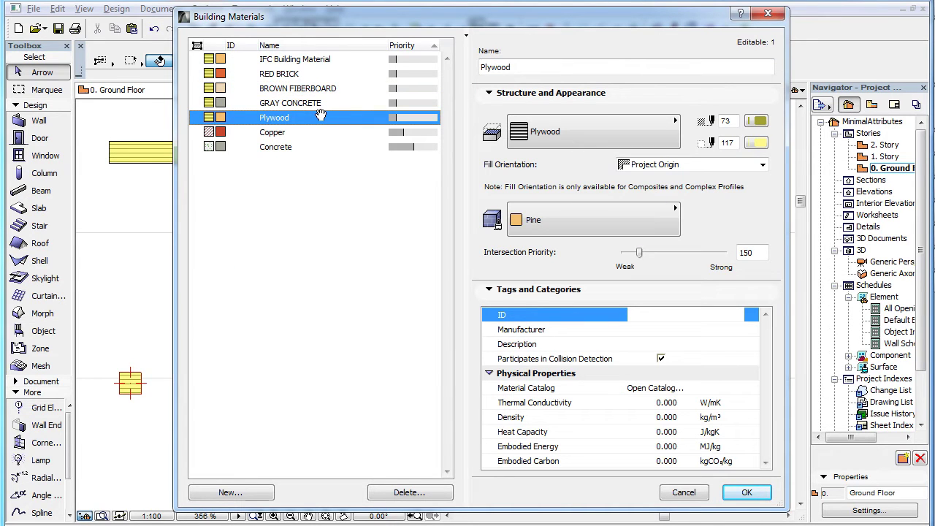
pyautogui.click(340, 87)
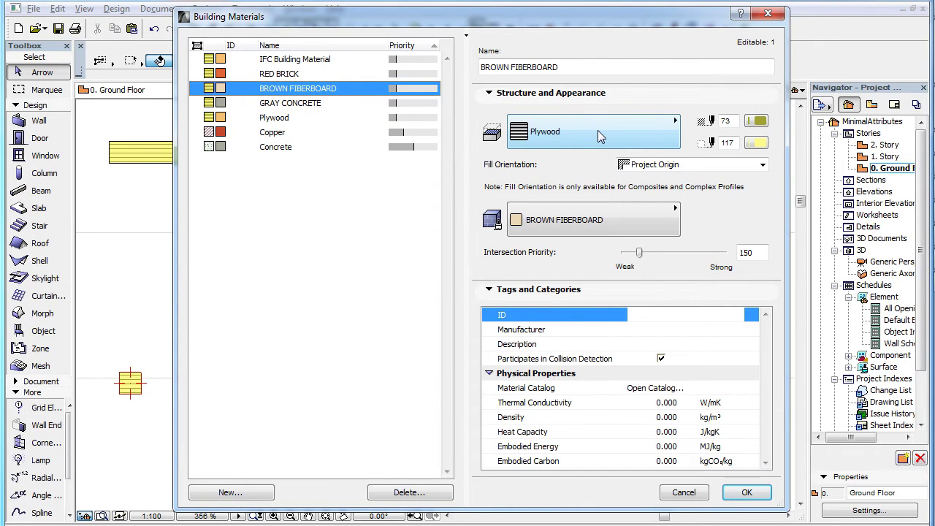
pyautogui.click(592, 65)
pyautogui.moveTo(592, 65); pyautogui.dragTo(468, 70)
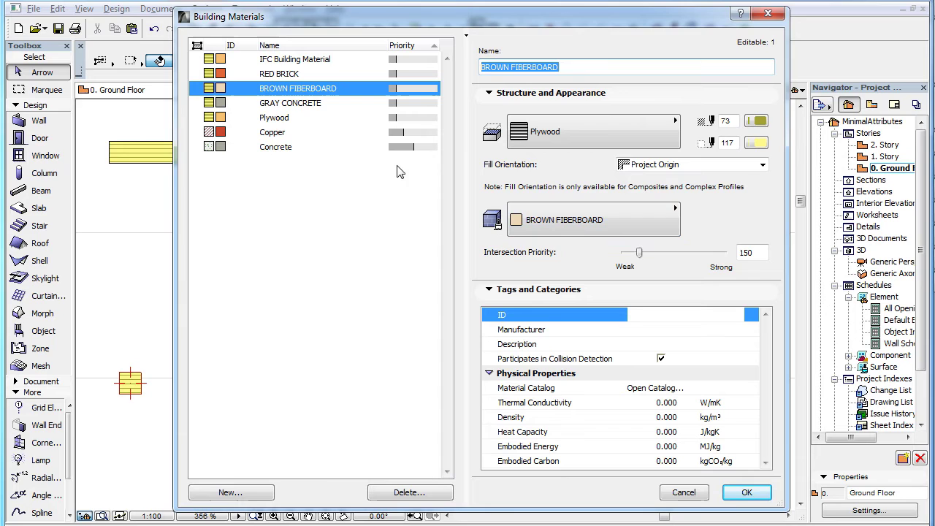
# - Review Plywood, GRAY CONCRETE, BROWN FIBERBOARD, RED BRICK and IFC Building Material settings
pyautogui.click(308, 118)
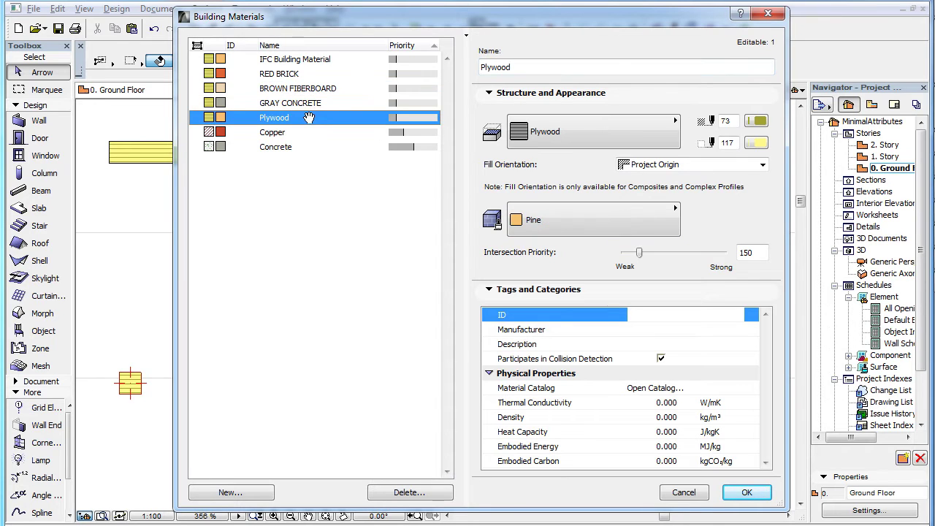
pyautogui.click(334, 103)
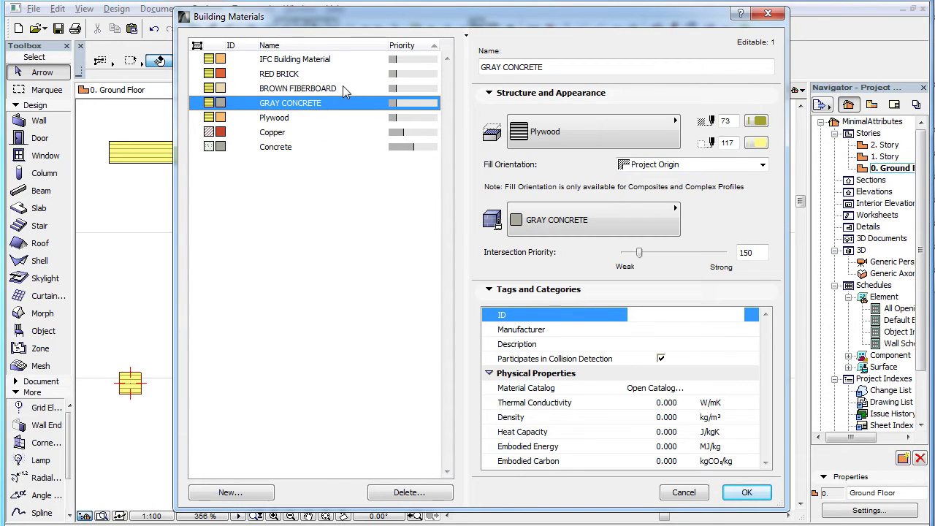
pyautogui.click(342, 87)
pyautogui.click(344, 71)
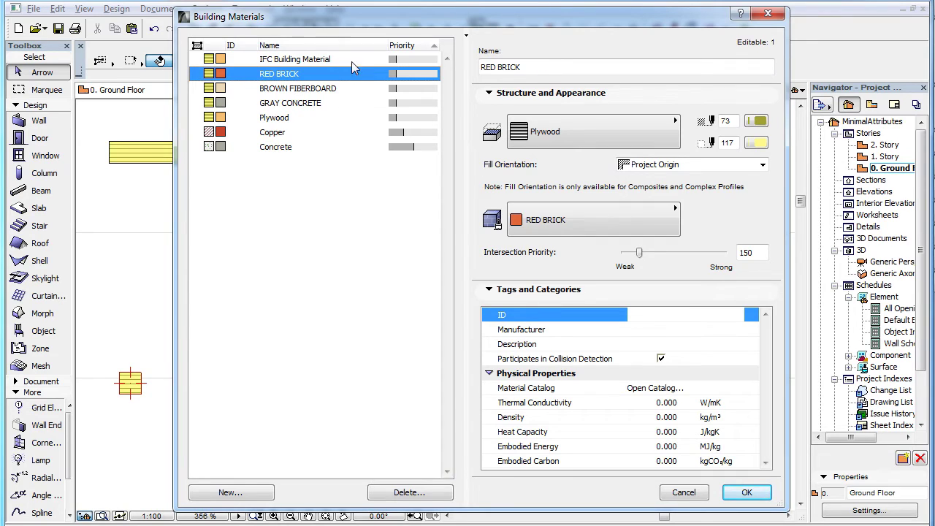
pyautogui.click(352, 57)
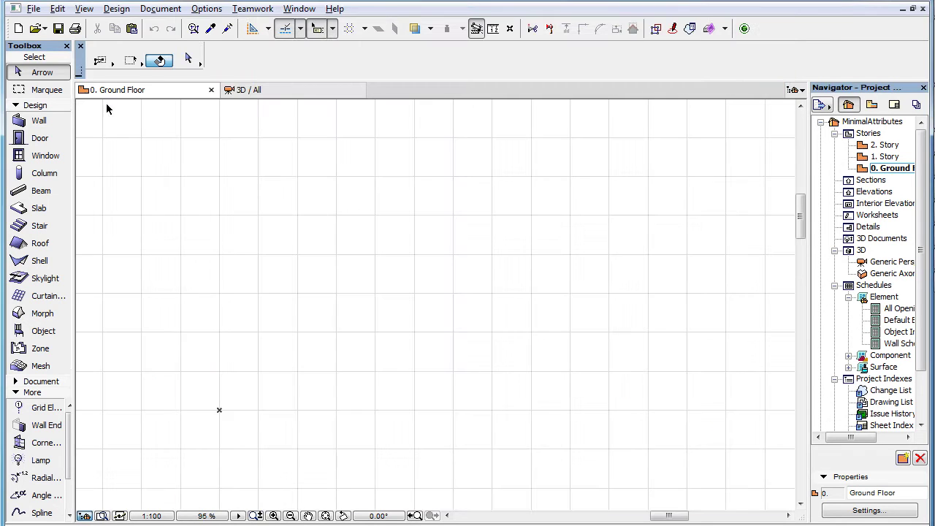
# - Set the IFC Material import method to Override with Building Materials, keeping Copper as fallback
pyautogui.click(33, 9)
pyautogui.moveTo(102, 194)
pyautogui.moveTo(318, 256)
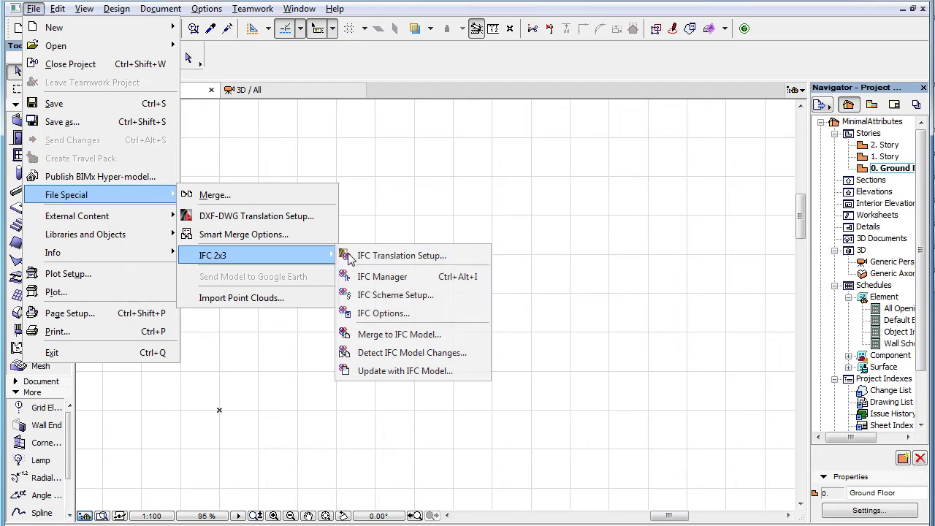
pyautogui.click(402, 252)
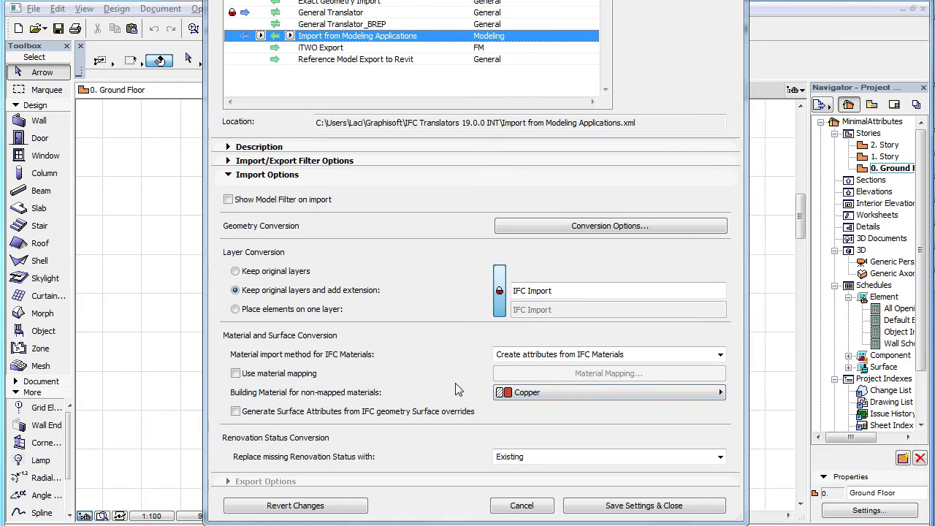
pyautogui.click(720, 355)
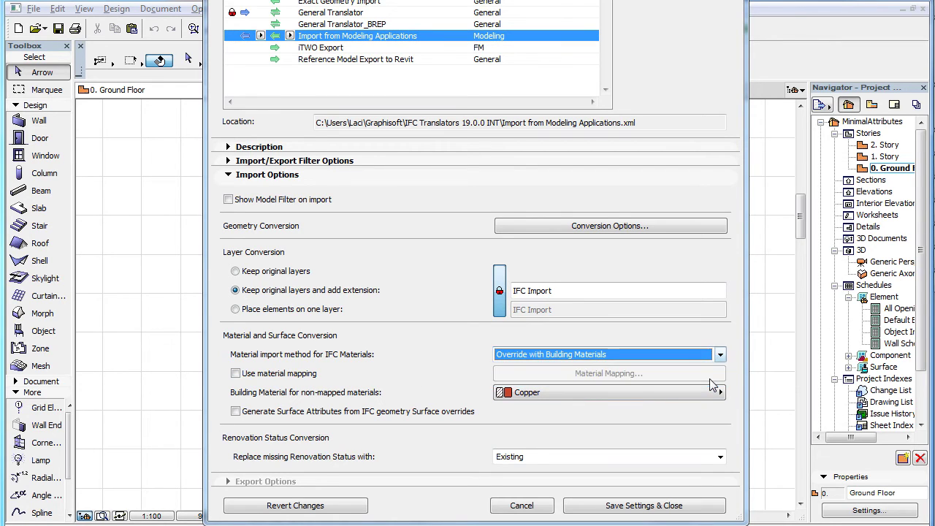
pyautogui.click(710, 380)
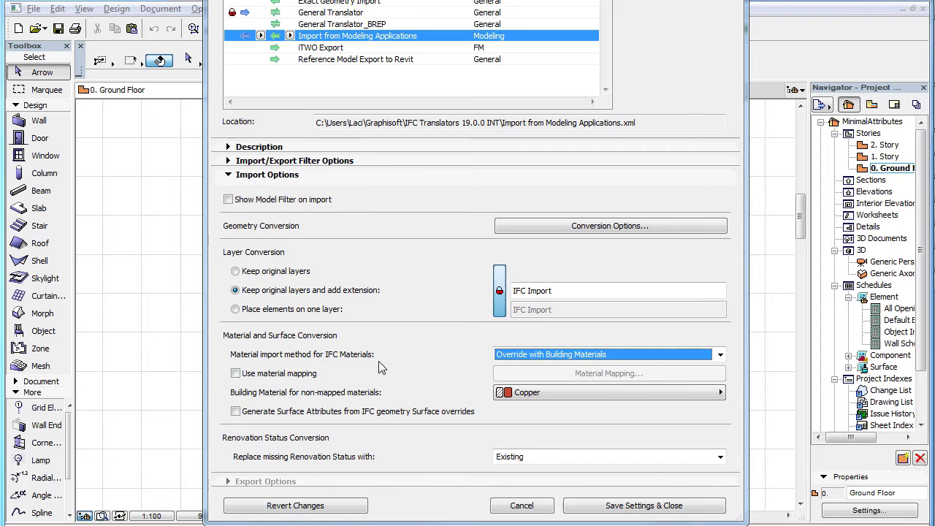
# - Check Use material mapping, assign Plywood to BROWN FIBERBOARD in the mapping table, and confirm
pyautogui.click(310, 377)
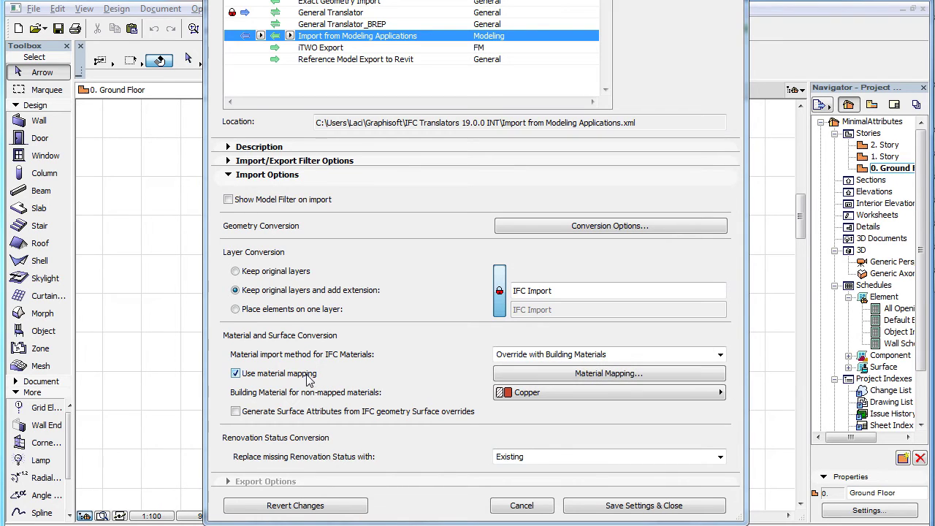
pyautogui.click(686, 374)
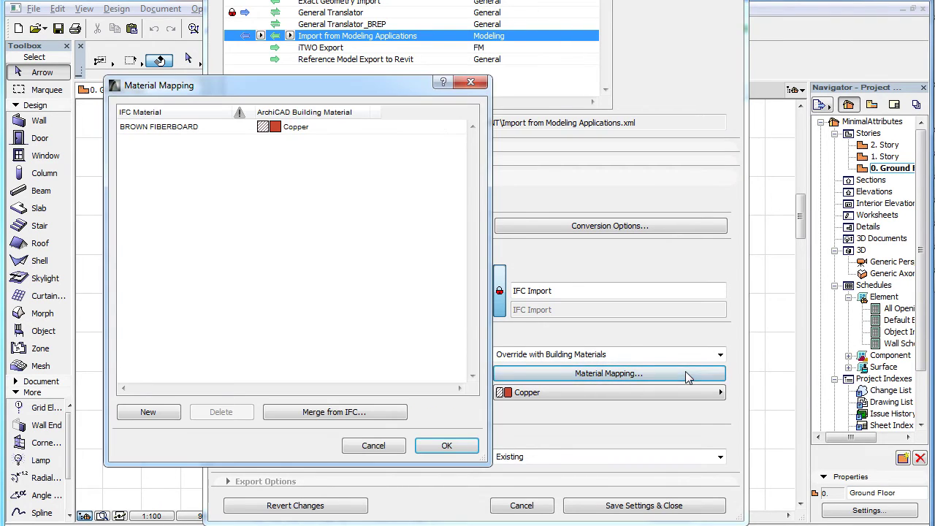
pyautogui.click(226, 127)
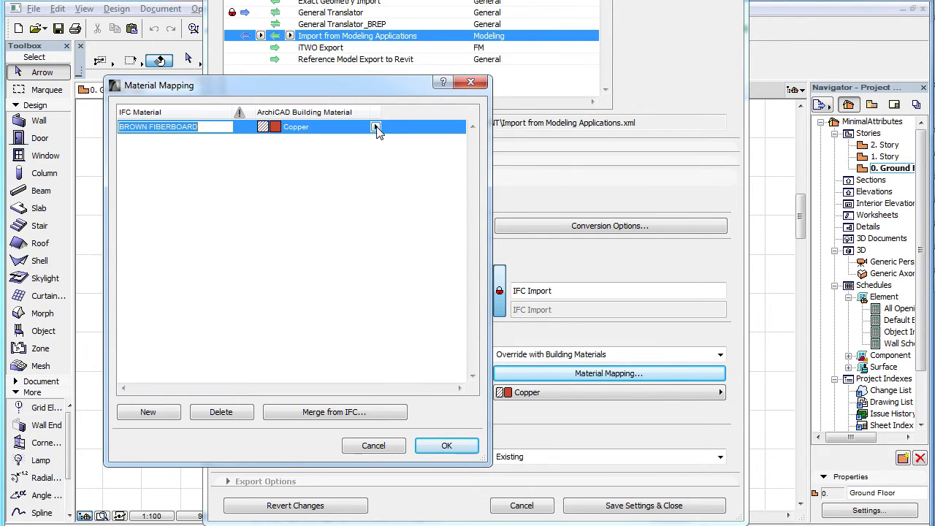
pyautogui.click(376, 127)
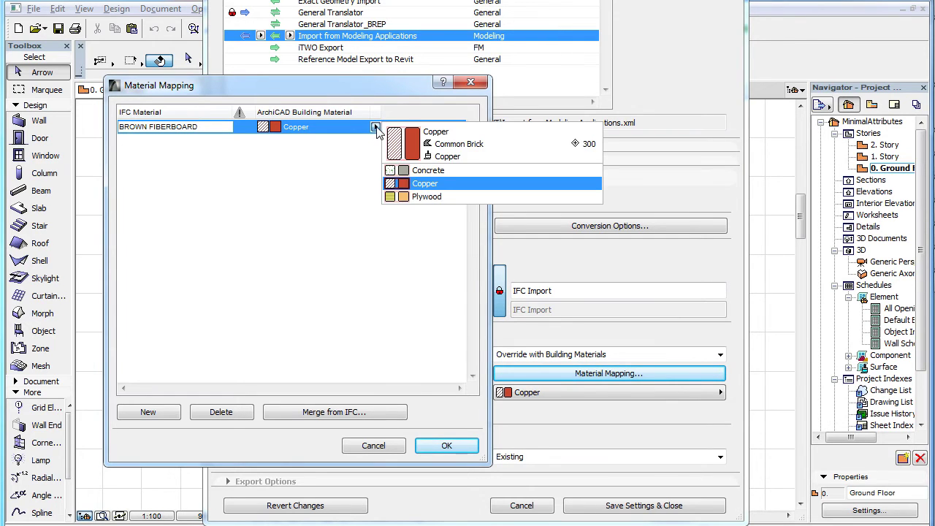
pyautogui.click(482, 197)
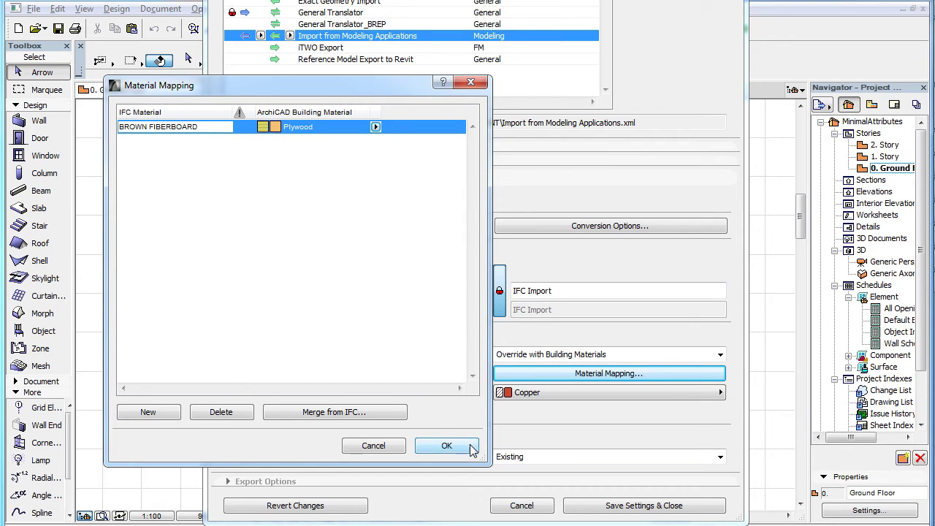
pyautogui.click(446, 446)
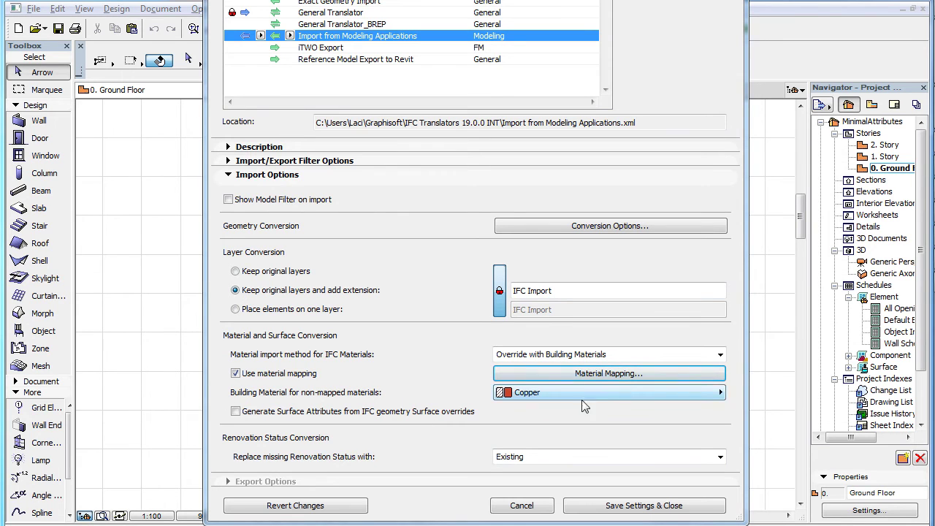
# - Use Concrete for non-mapped IFC materials and recheck BROWN FIBERBOARD's Plywood mapping
pyautogui.click(701, 393)
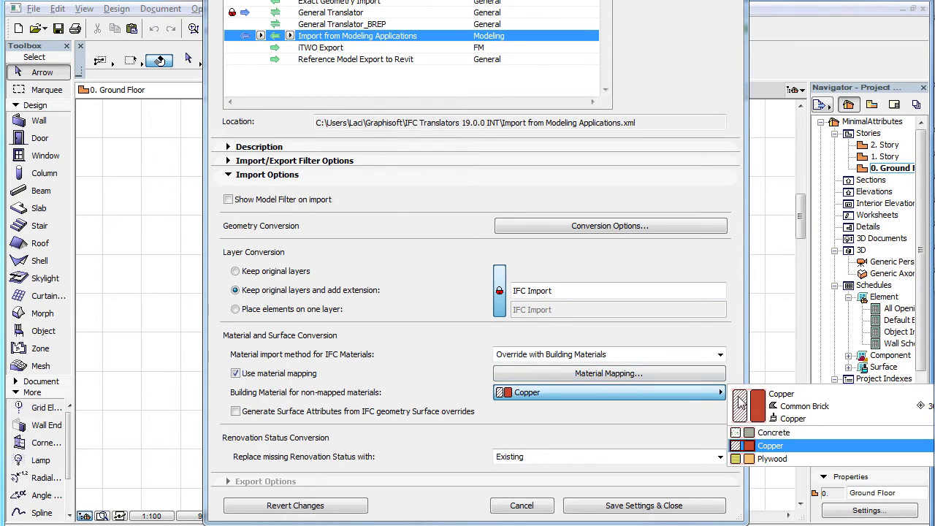
pyautogui.click(821, 439)
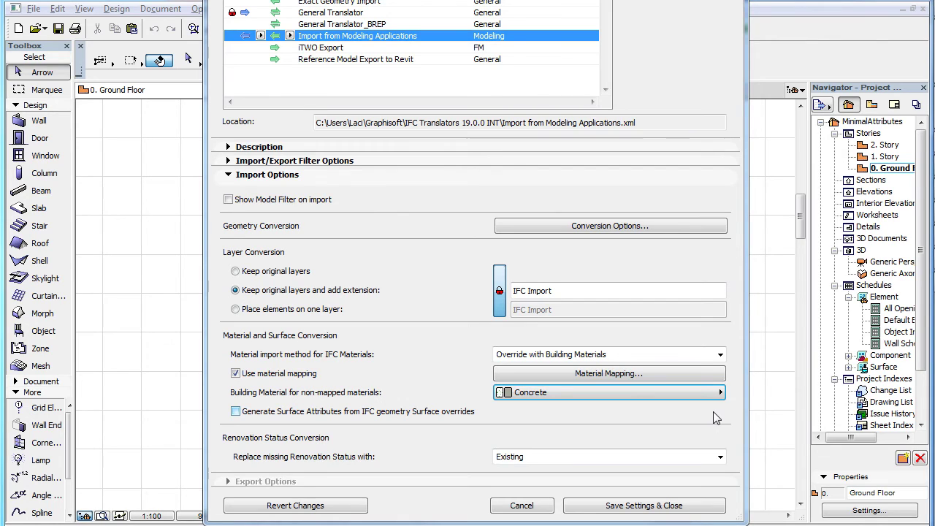
pyautogui.click(704, 371)
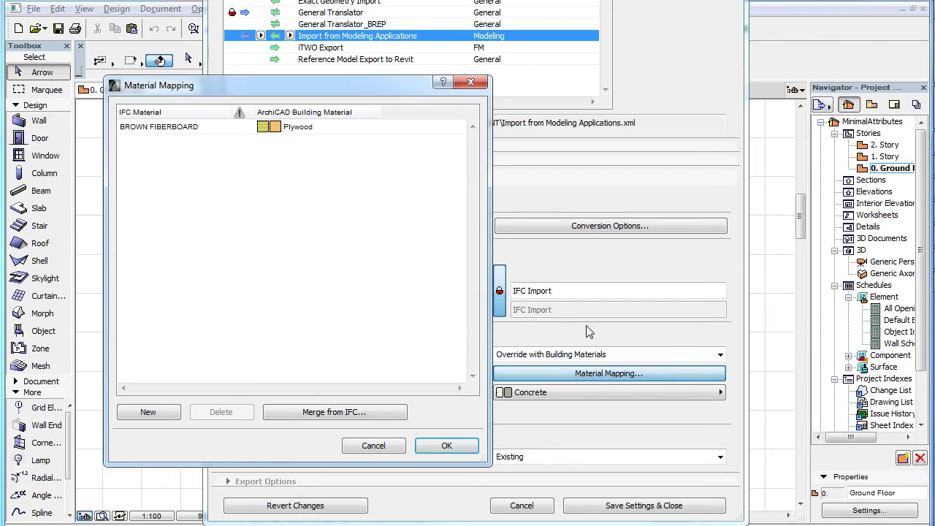
pyautogui.click(207, 126)
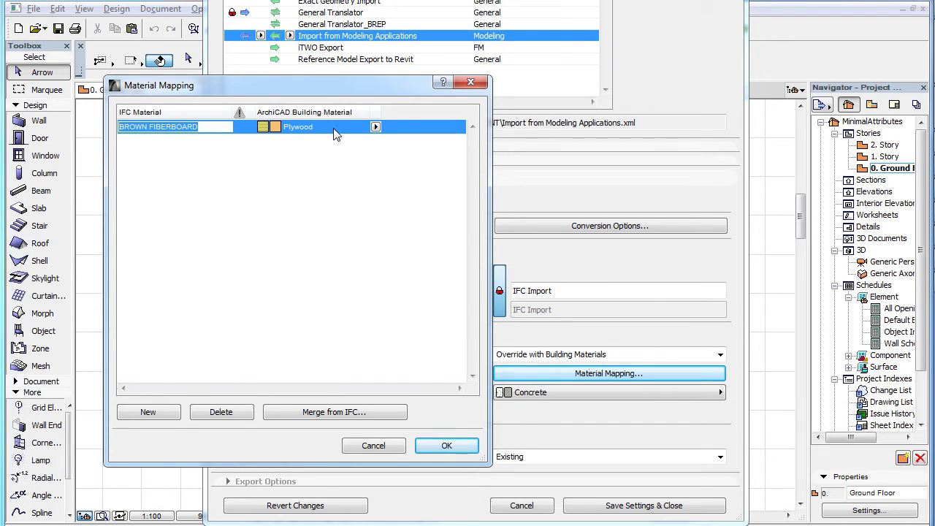
# - Save the translator settings and merge Wall-Slab-Column.ifc into the project with embedded library parts
pyautogui.click(445, 446)
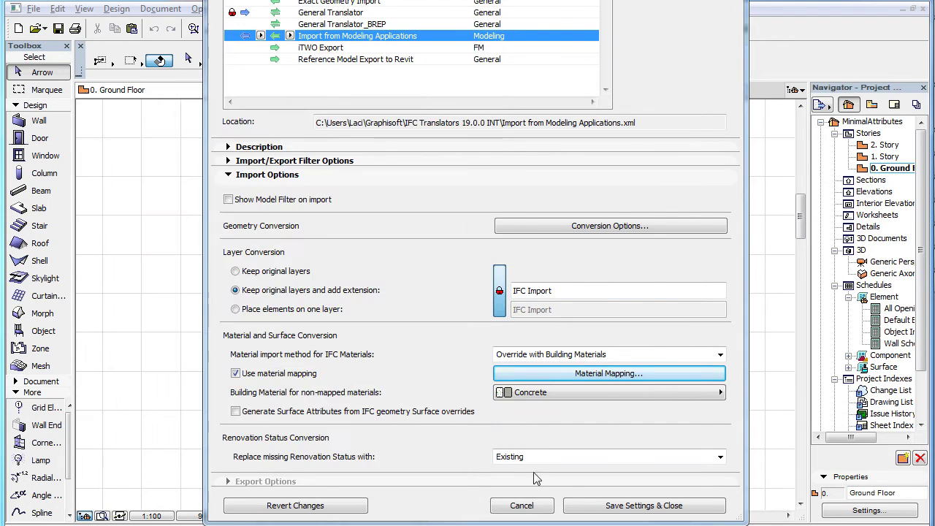
pyautogui.click(593, 507)
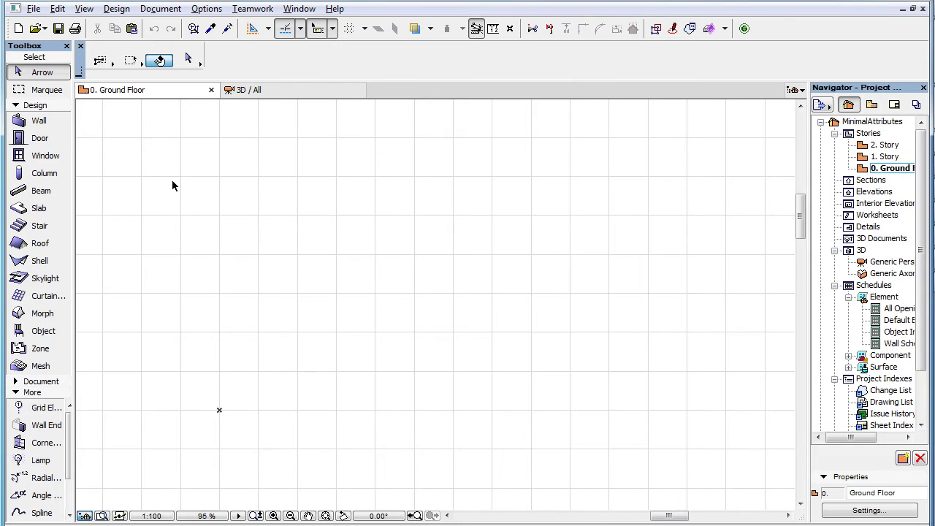
pyautogui.click(34, 11)
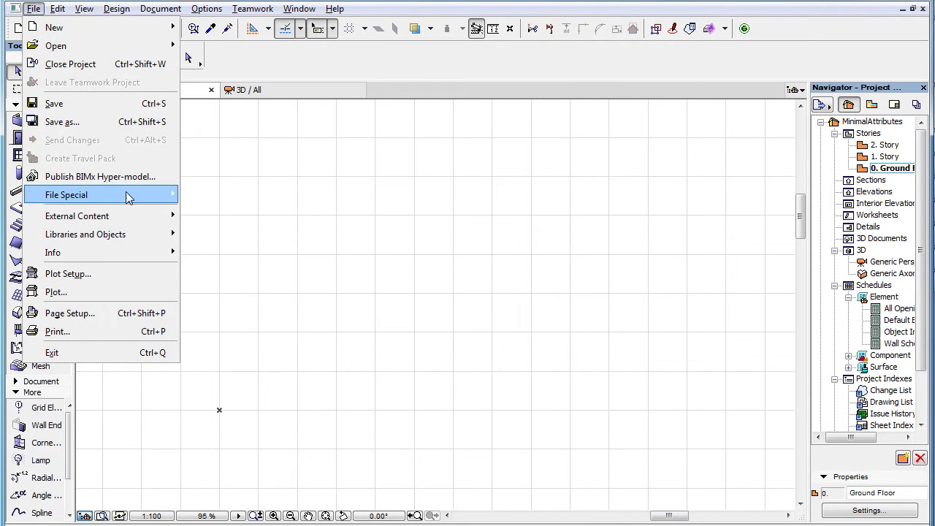
pyautogui.moveTo(168, 193)
pyautogui.click(237, 203)
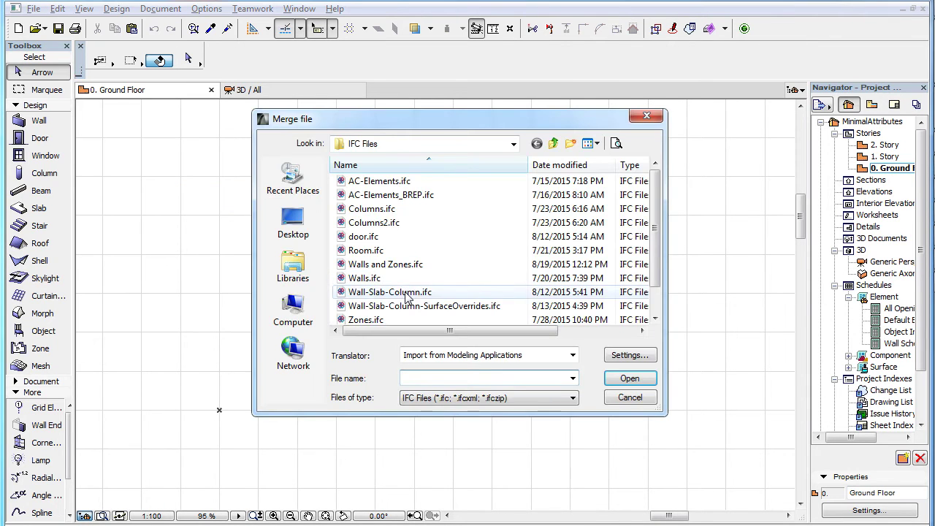
pyautogui.click(406, 292)
pyautogui.click(649, 386)
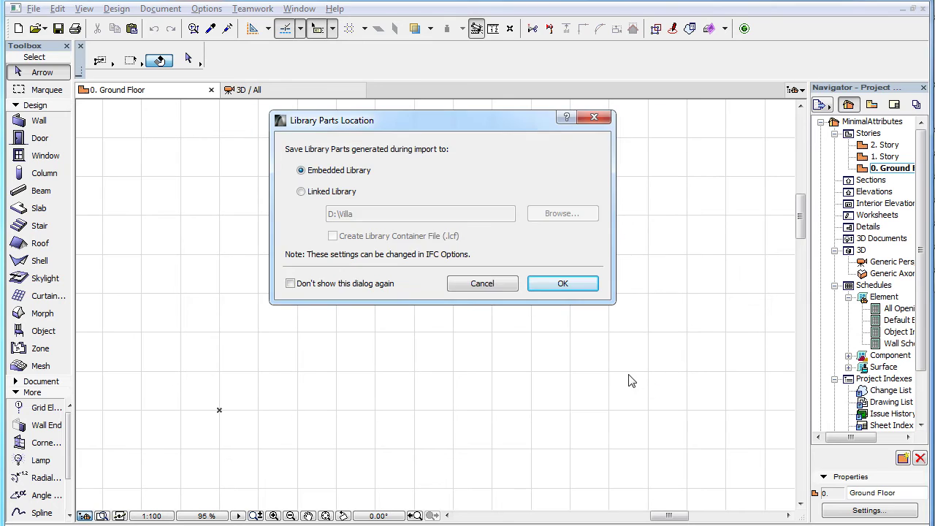
pyautogui.click(563, 284)
pyautogui.click(524, 233)
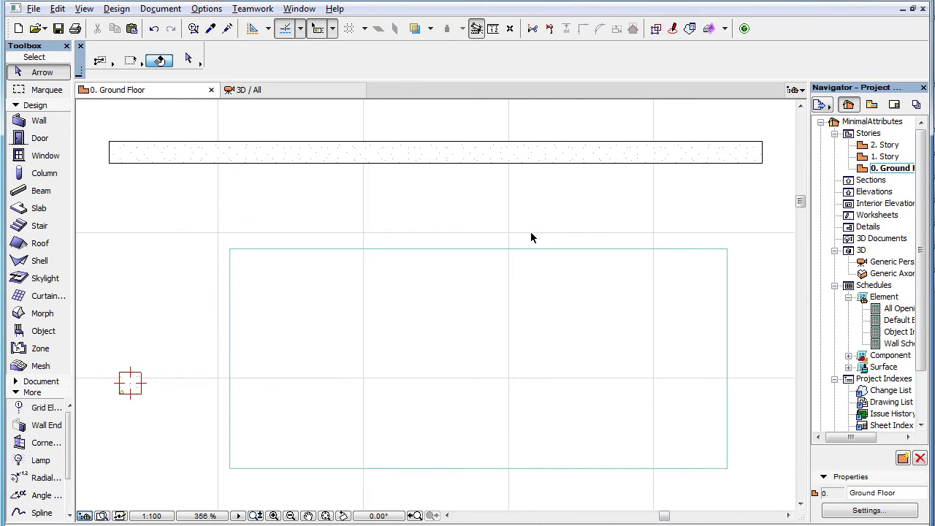
# - Check the merged elements' materials: Plywood slab, Concrete wall and Concrete column
pyautogui.click(516, 300)
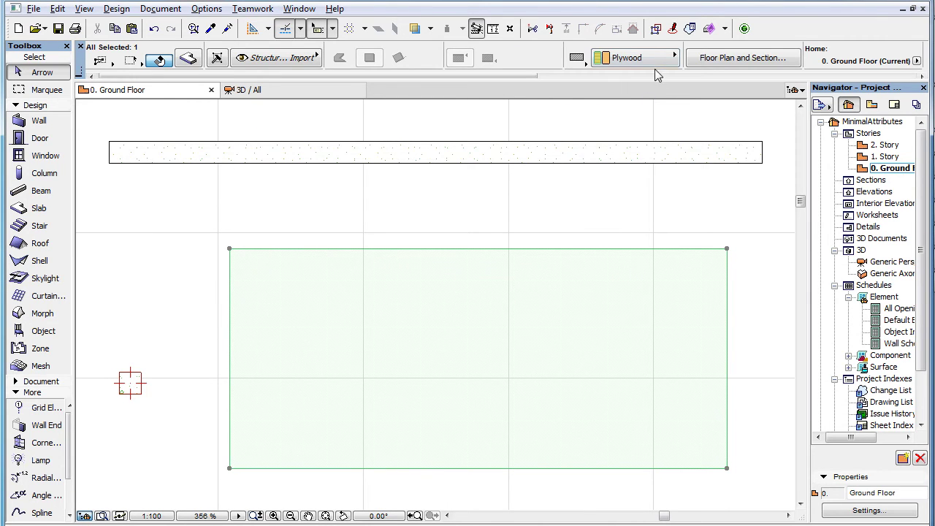
pyautogui.click(657, 61)
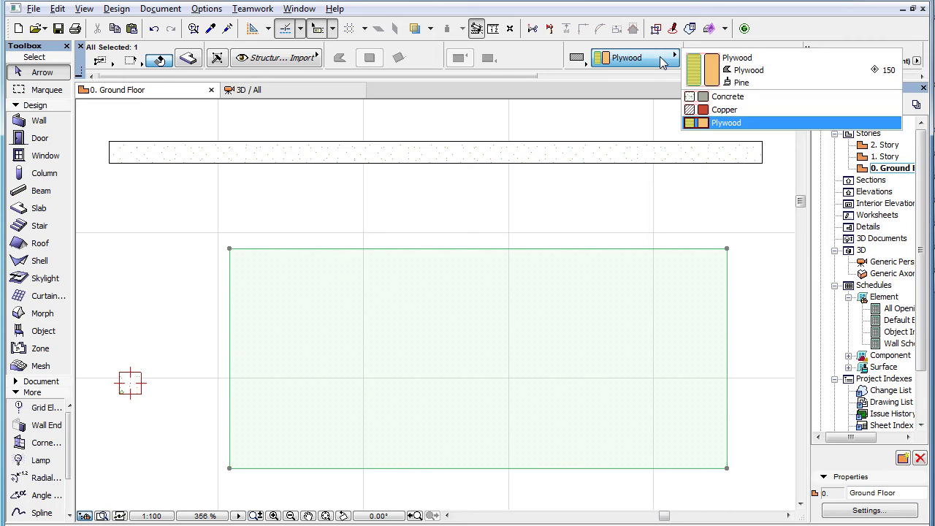
pyautogui.click(752, 124)
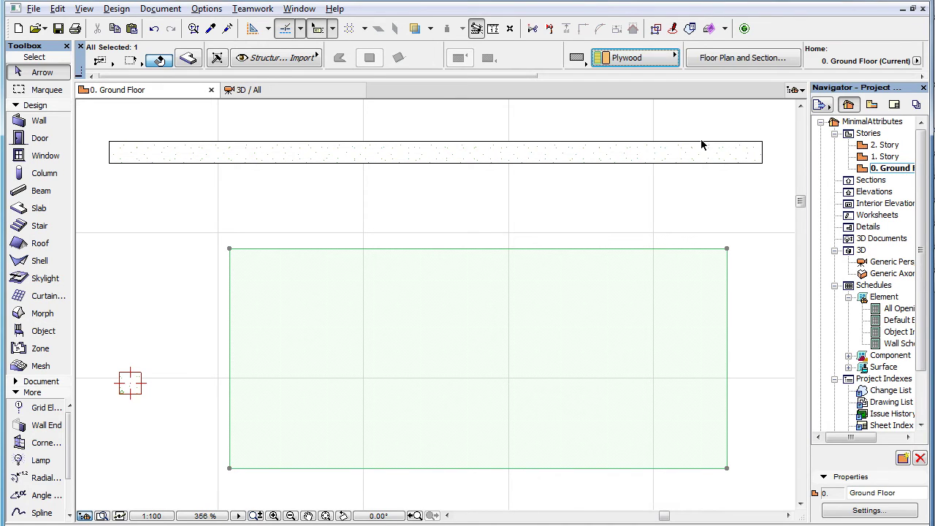
pyautogui.click(665, 153)
pyautogui.click(657, 58)
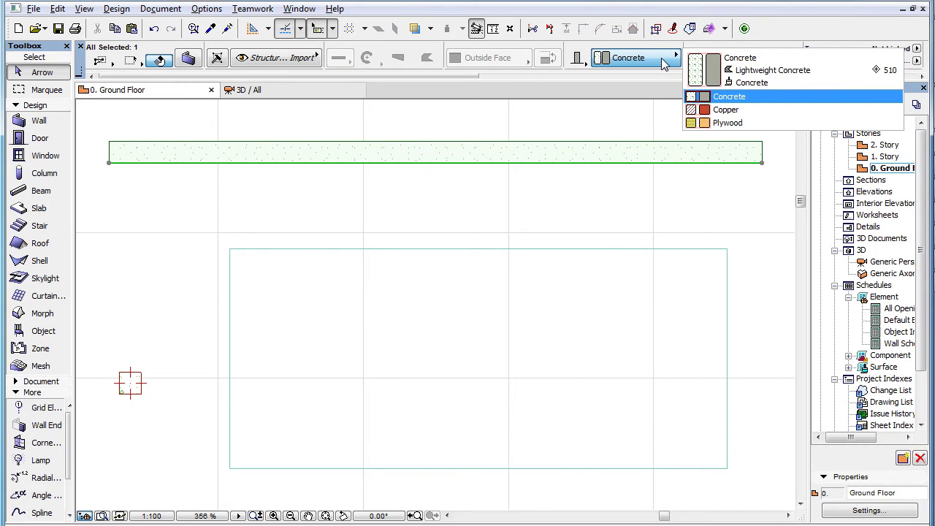
pyautogui.click(663, 60)
pyautogui.click(131, 383)
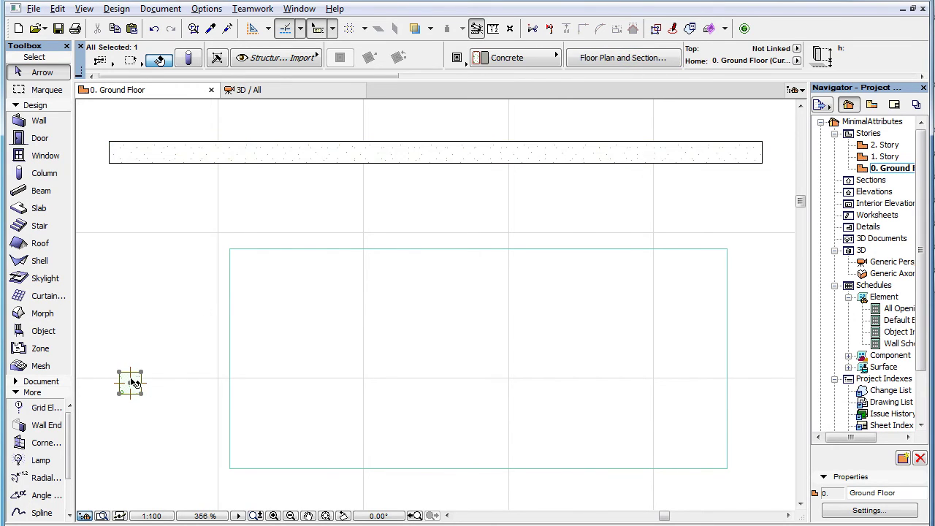
pyautogui.click(551, 60)
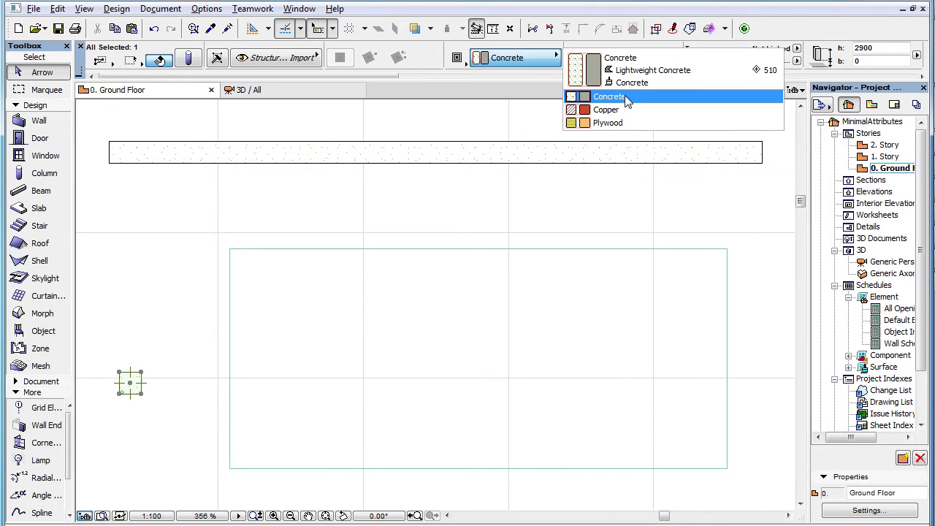
pyautogui.click(350, 195)
pyautogui.click(350, 194)
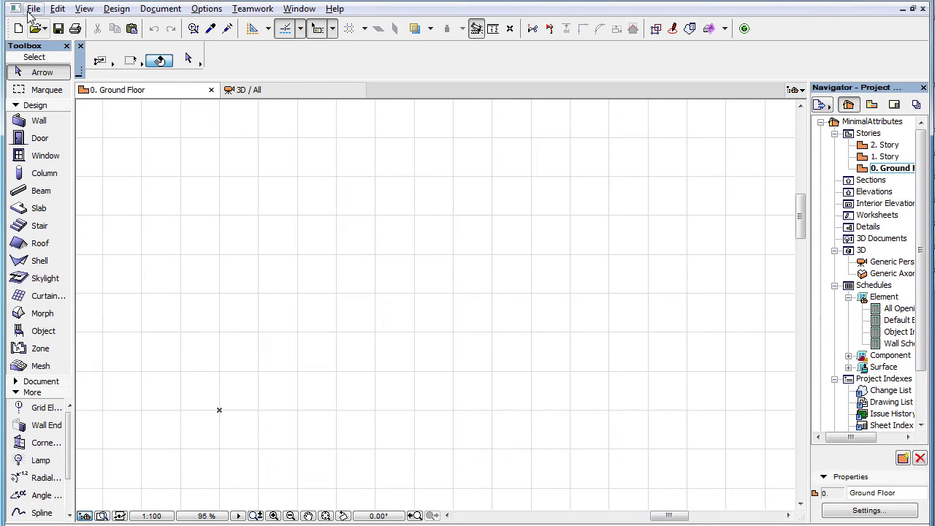
# - In IFC Translation Setup, turn on Generate Surface Attributes from IFC geometry Surface overrides
pyautogui.click(34, 8)
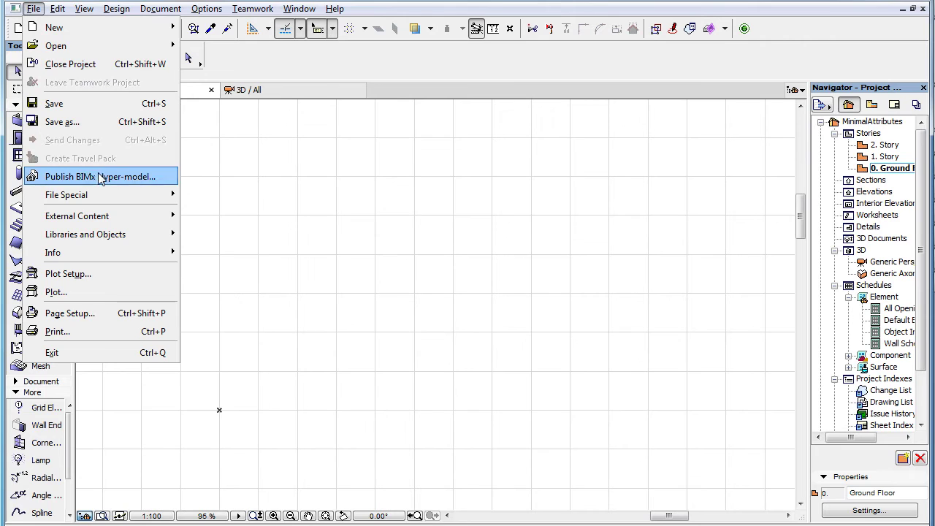
pyautogui.moveTo(120, 195)
pyautogui.moveTo(277, 256)
pyautogui.click(416, 255)
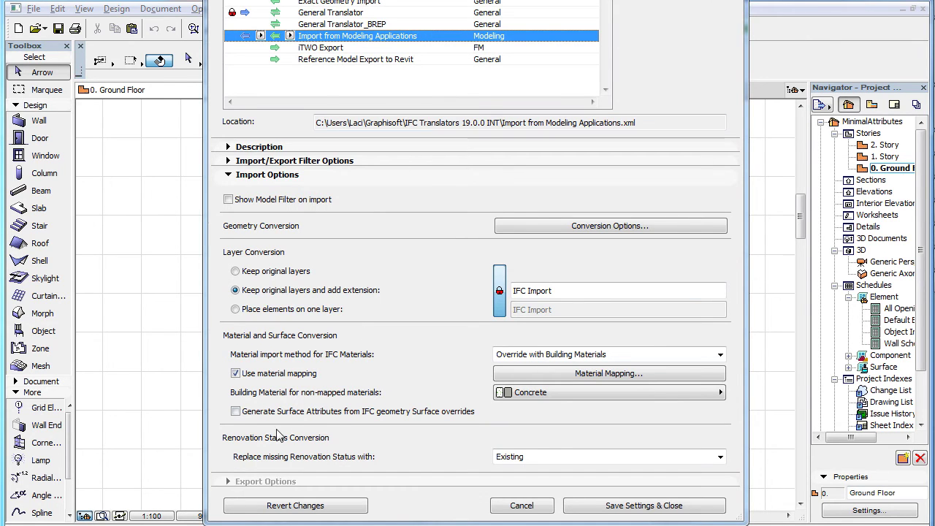
pyautogui.click(375, 413)
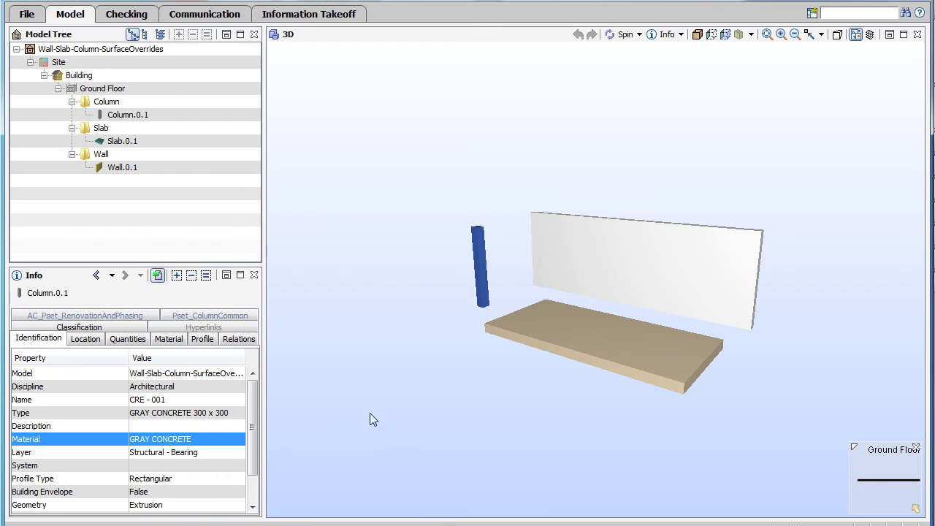
pyautogui.click(584, 346)
pyautogui.click(219, 442)
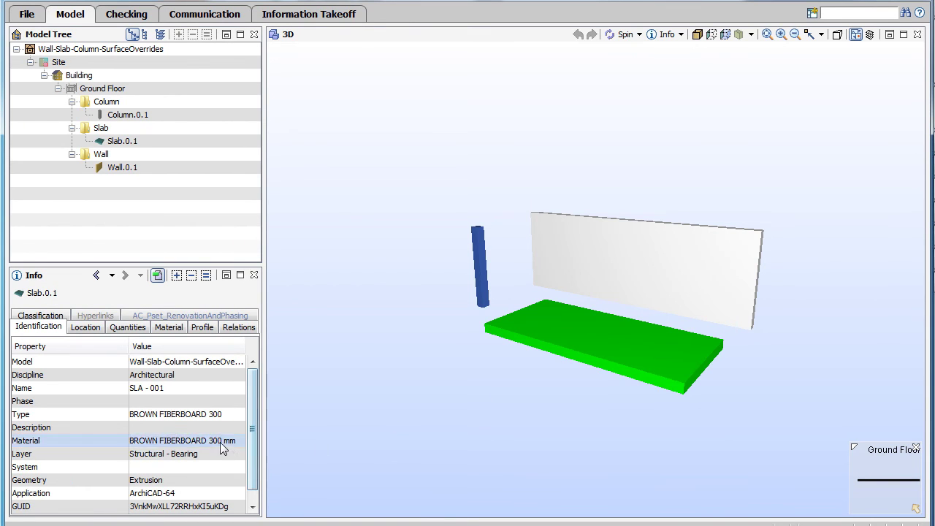
pyautogui.click(427, 322)
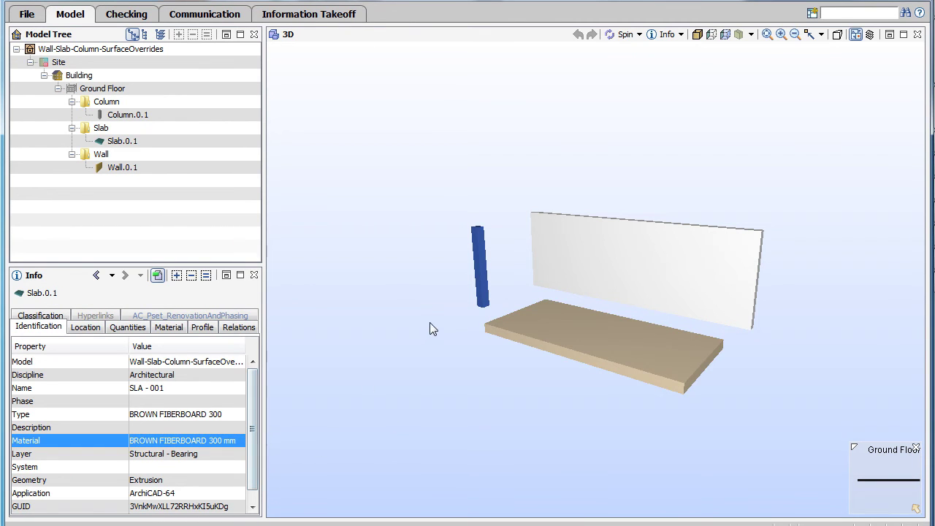
pyautogui.click(481, 294)
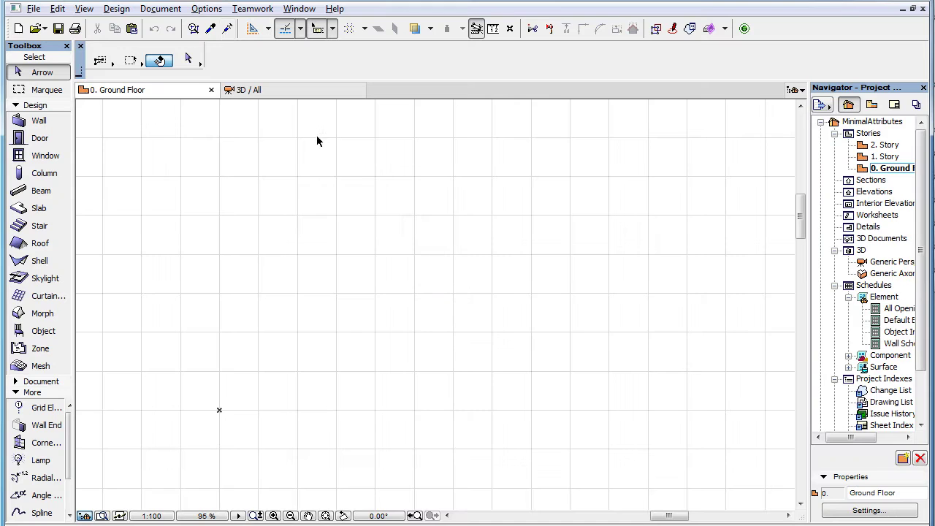
# - Review the project's Building Materials list and cancel without changes
pyautogui.click(207, 9)
pyautogui.moveTo(218, 27)
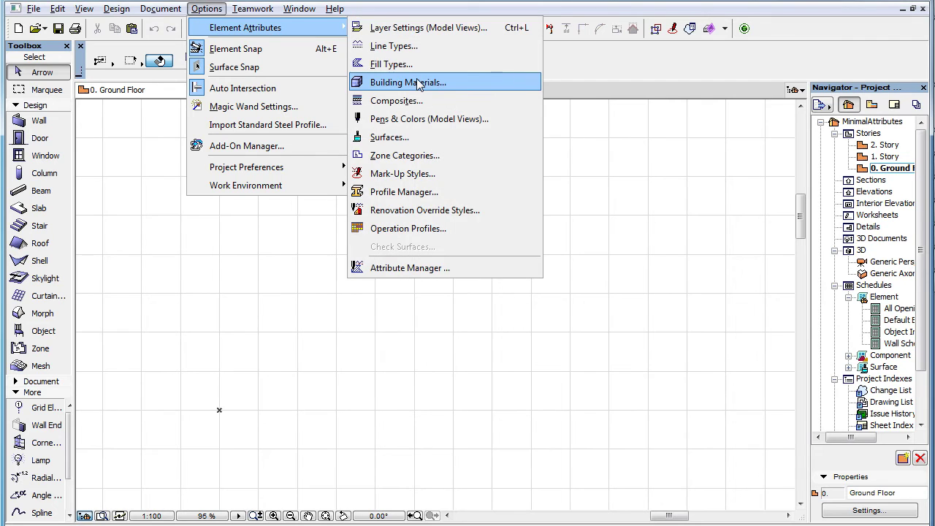
pyautogui.click(418, 82)
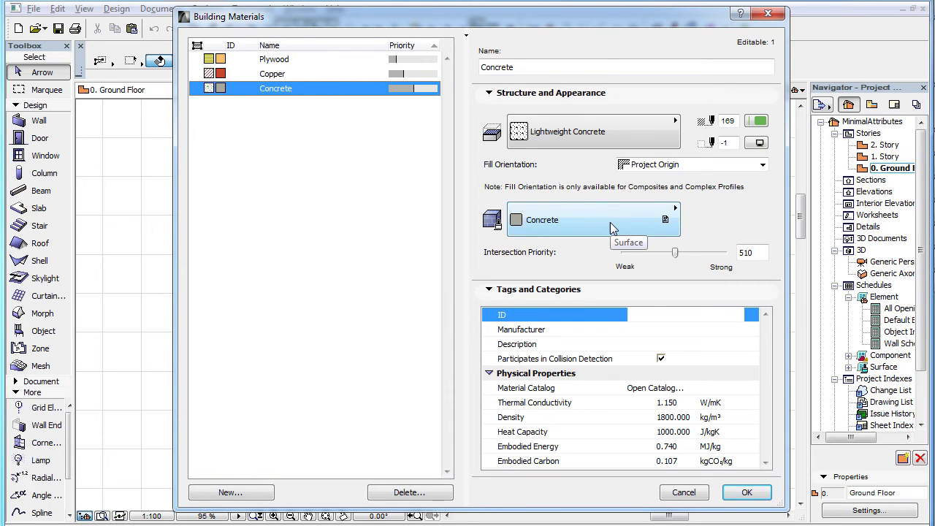
pyautogui.click(683, 492)
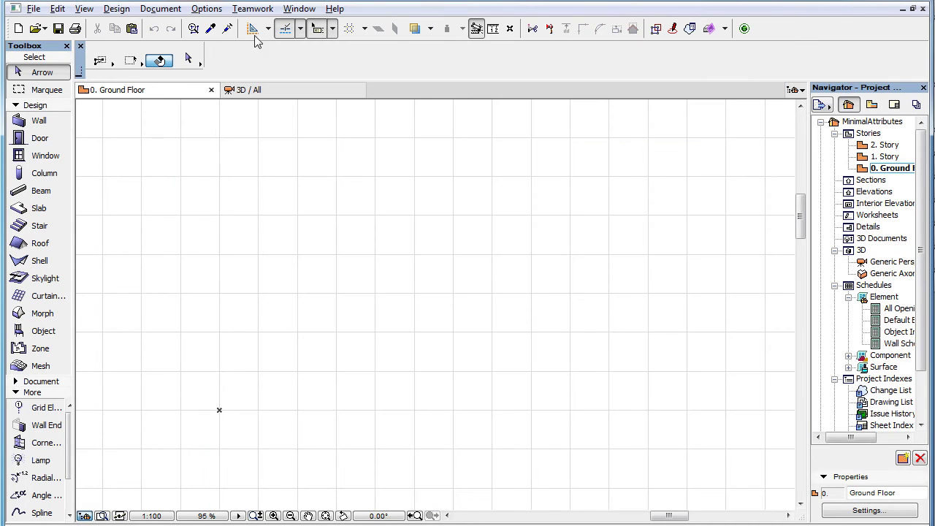
# - Inspect the Wall Default Settings, Concrete with Copper surface overrides, and close them unchanged
pyautogui.click(39, 121)
pyautogui.click(188, 58)
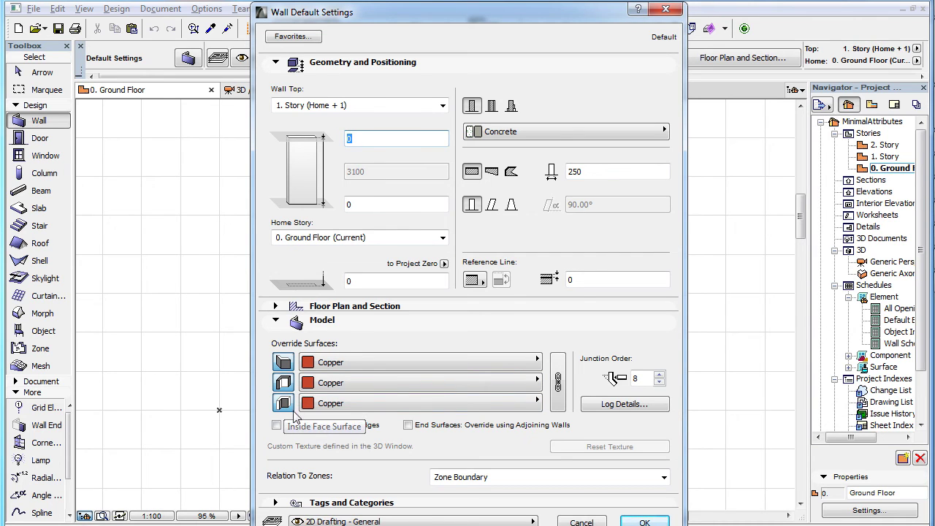
pyautogui.press('Return')
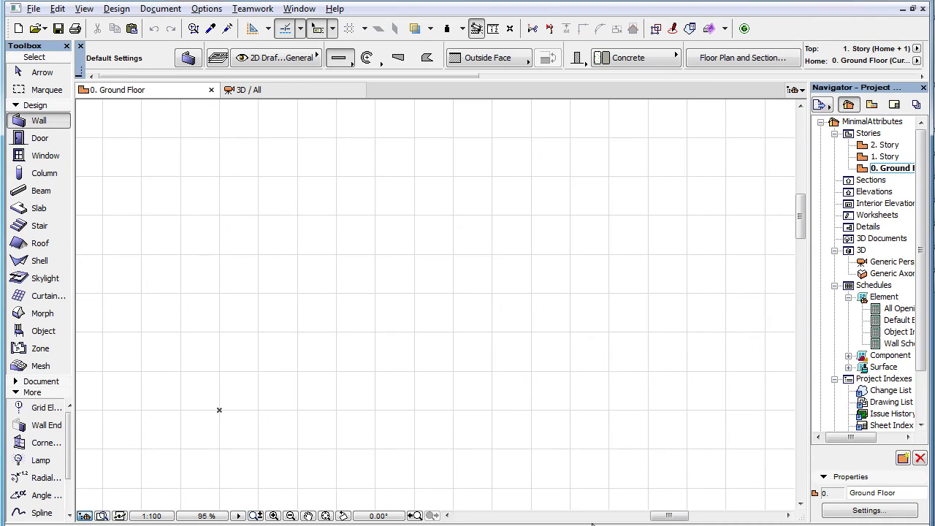
# - Enable surface-attribute generation from IFC overrides in the merge translator settings
pyautogui.click(33, 9)
pyautogui.moveTo(123, 191)
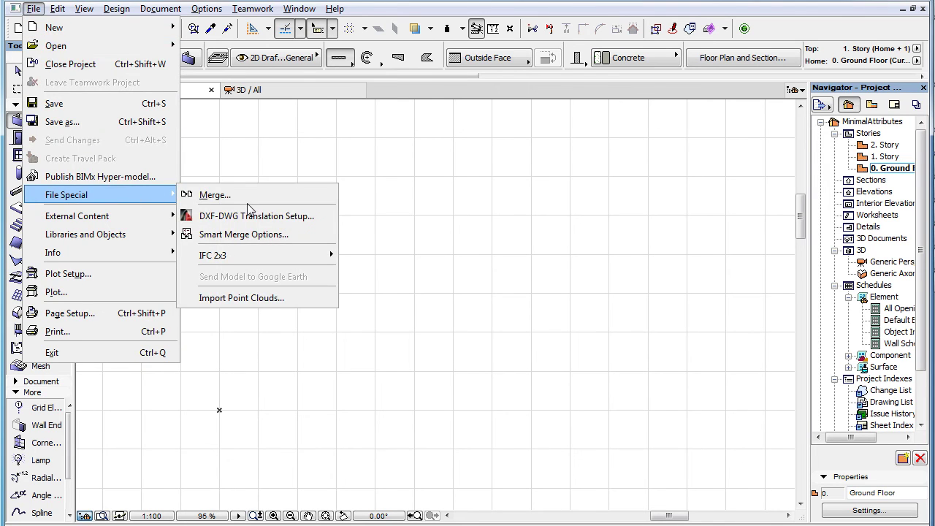
pyautogui.click(247, 201)
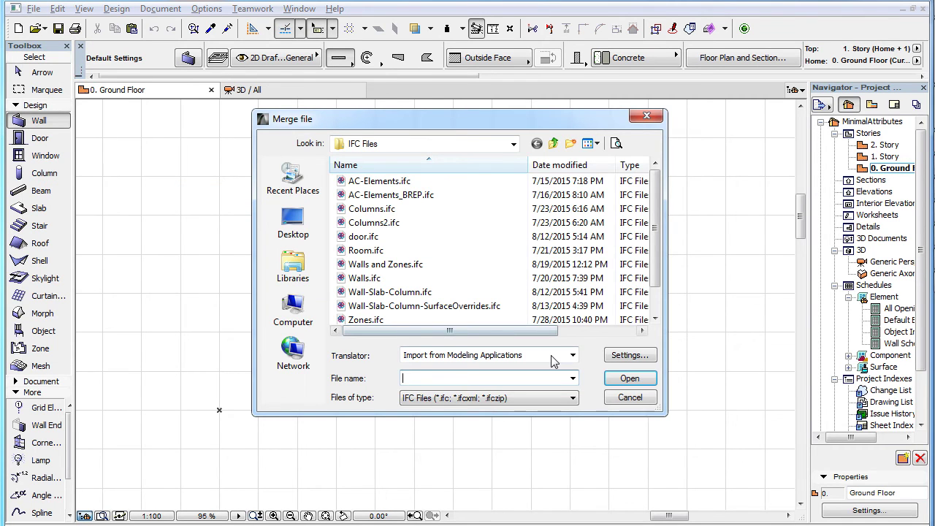
pyautogui.click(628, 357)
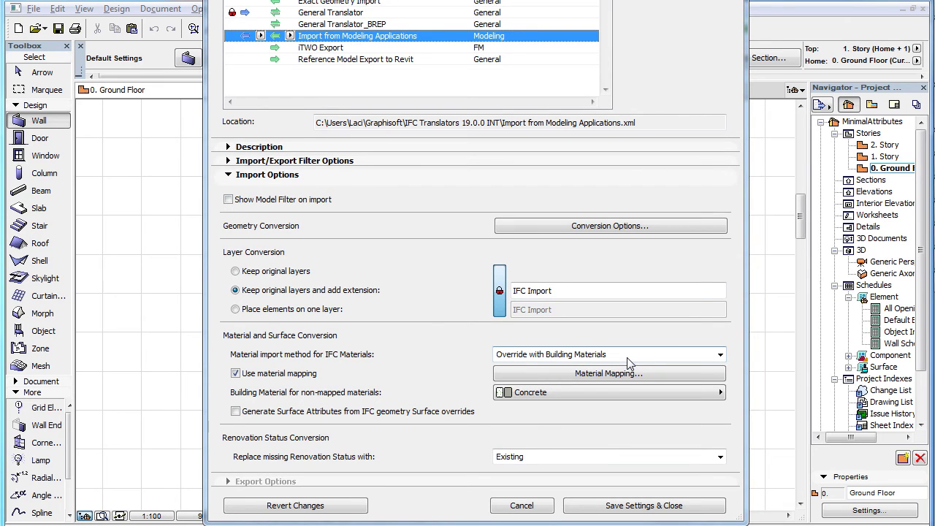
pyautogui.click(374, 414)
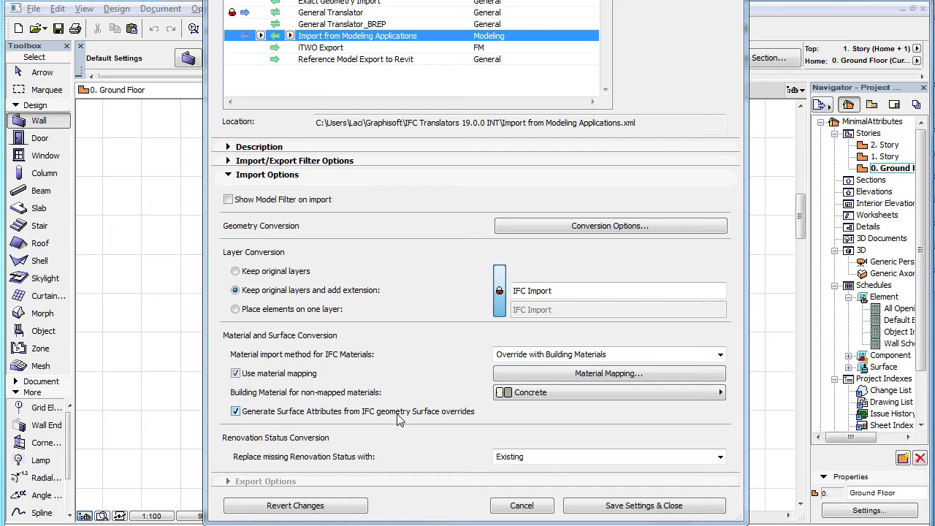
pyautogui.click(694, 507)
# - Merge Wall-Slab-Column-SurfaceOverrides.ifc onto the ground floor with embedded library parts
pyautogui.click(480, 307)
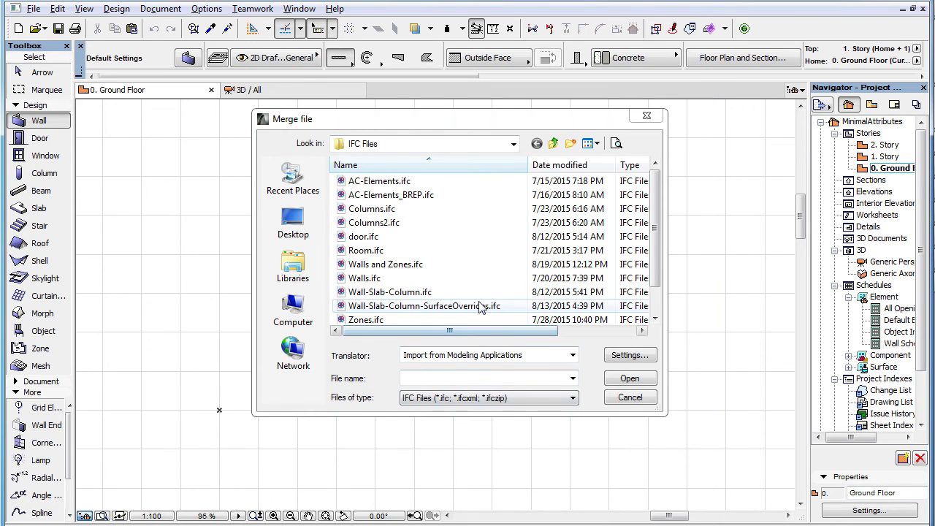
pyautogui.click(645, 380)
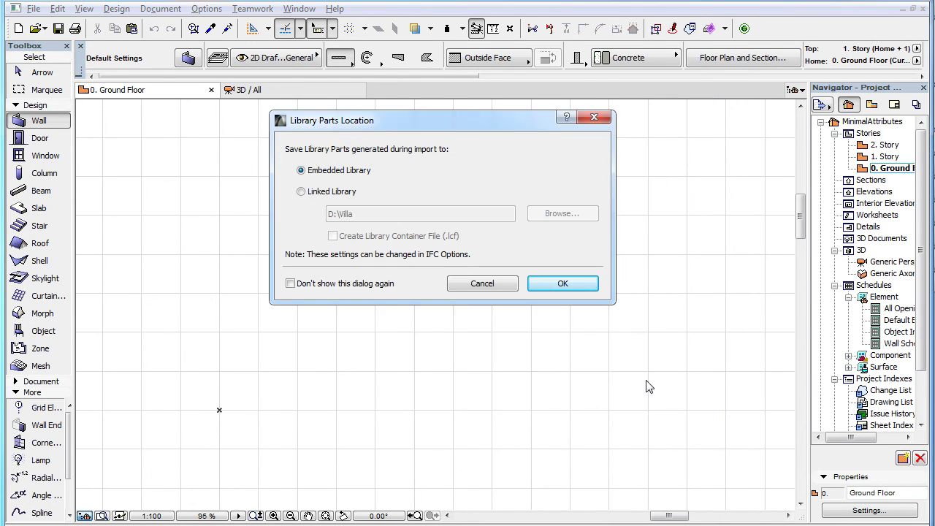
pyautogui.click(562, 284)
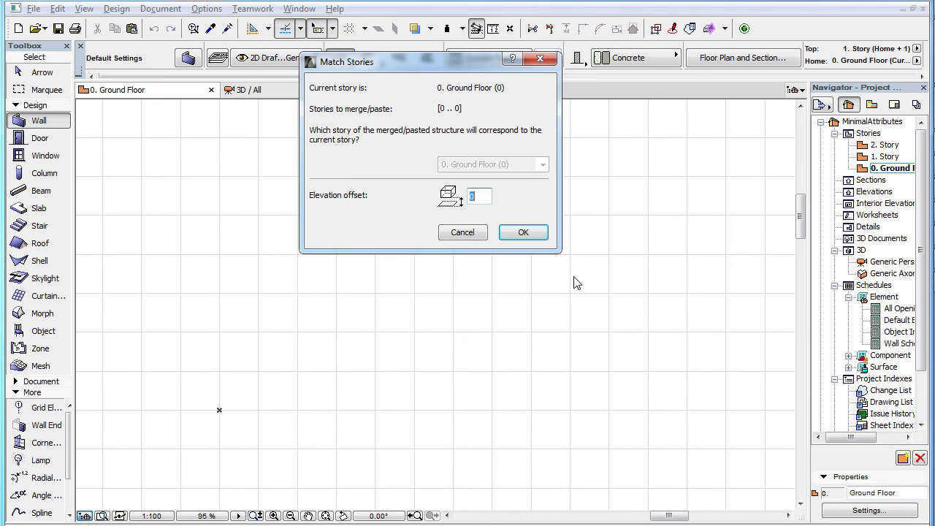
pyautogui.click(538, 235)
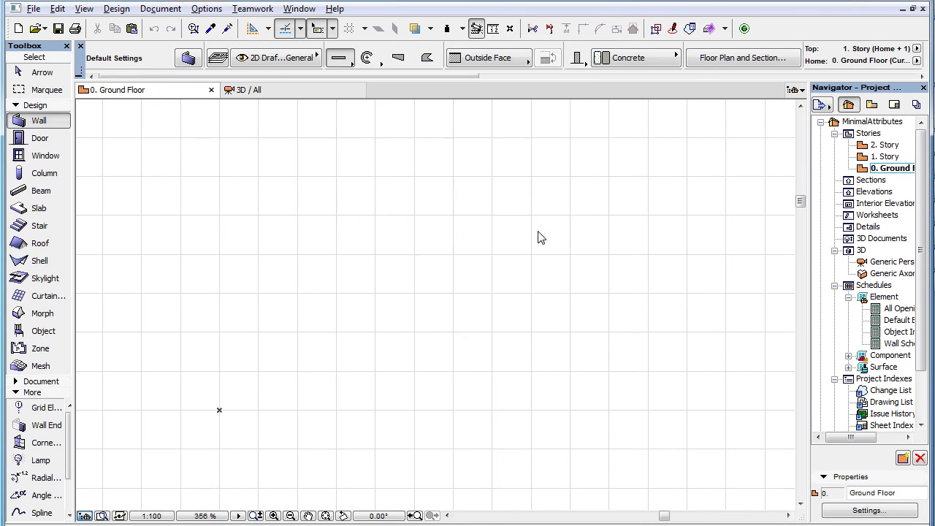
pyautogui.click(207, 8)
pyautogui.moveTo(249, 27)
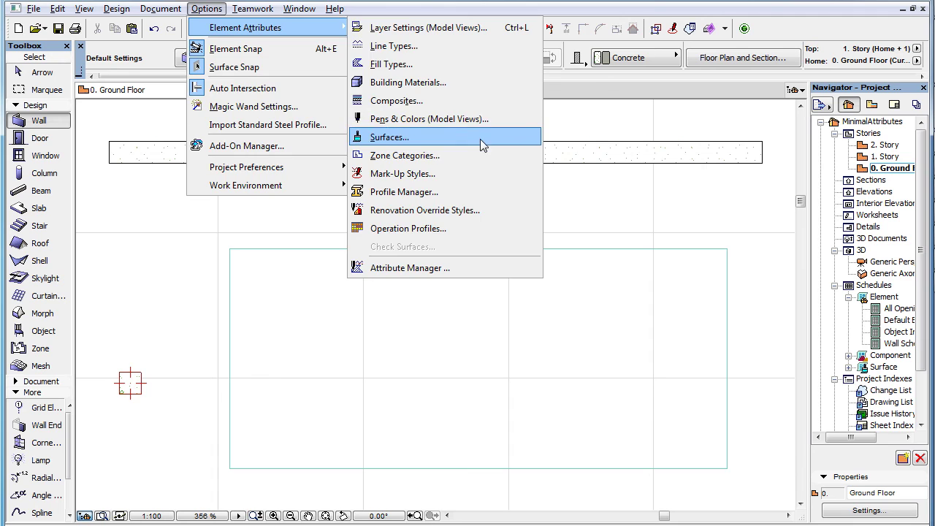
pyautogui.click(480, 139)
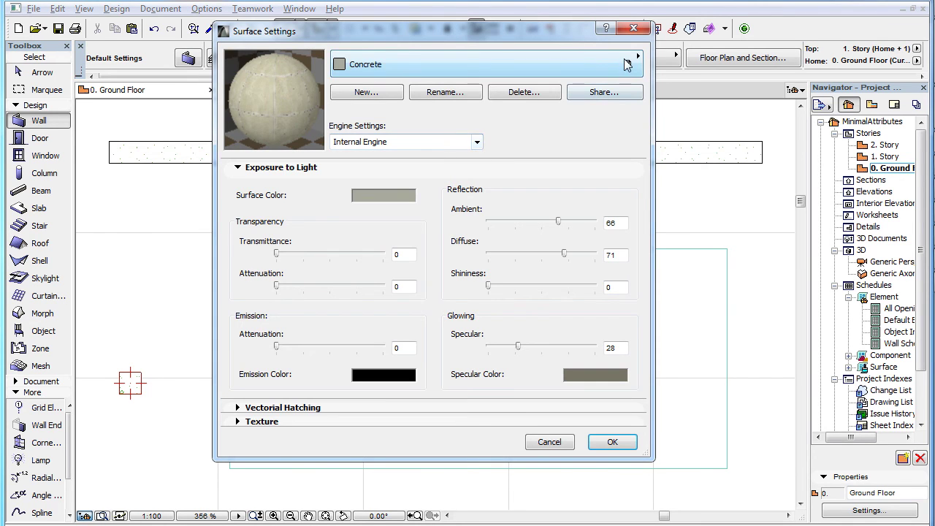
pyautogui.click(624, 68)
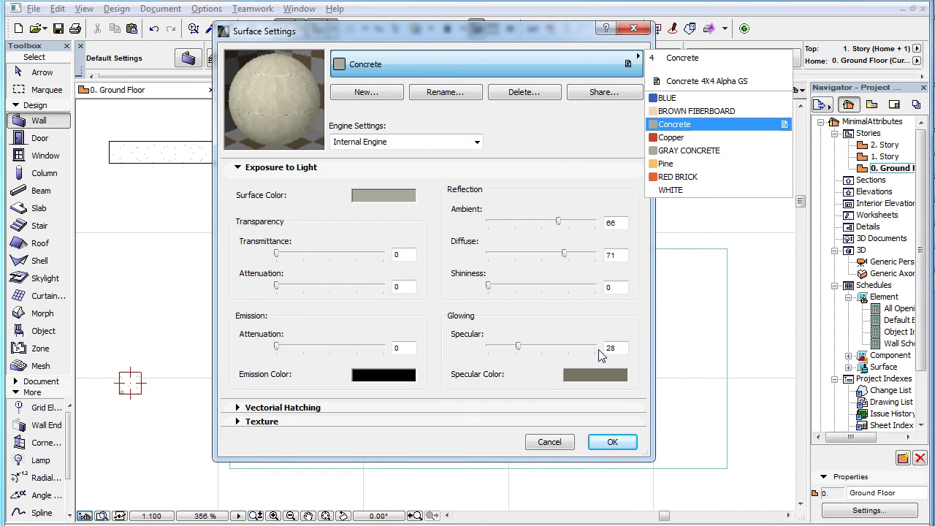
pyautogui.click(559, 445)
pyautogui.click(557, 443)
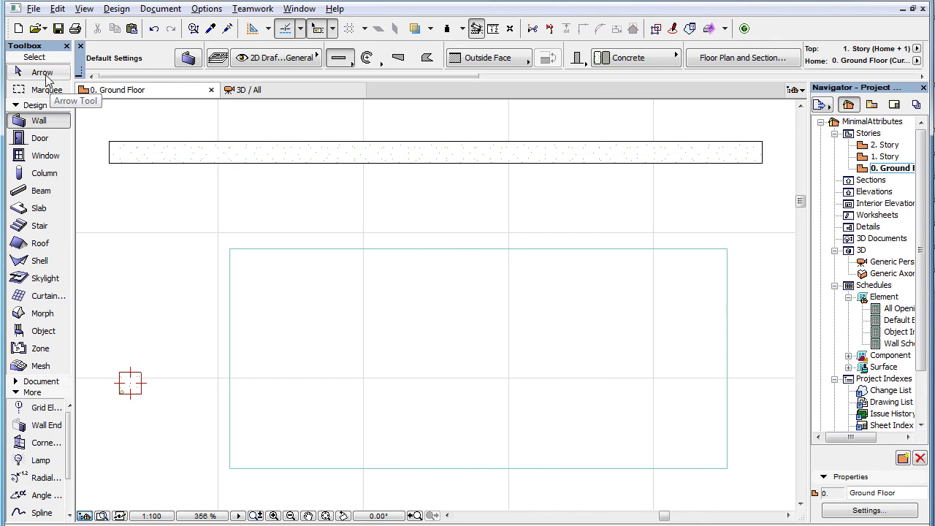
# - Select the merged column and confirm BLUE as its override surface in Column Selection Settings
pyautogui.click(44, 73)
pyautogui.click(130, 382)
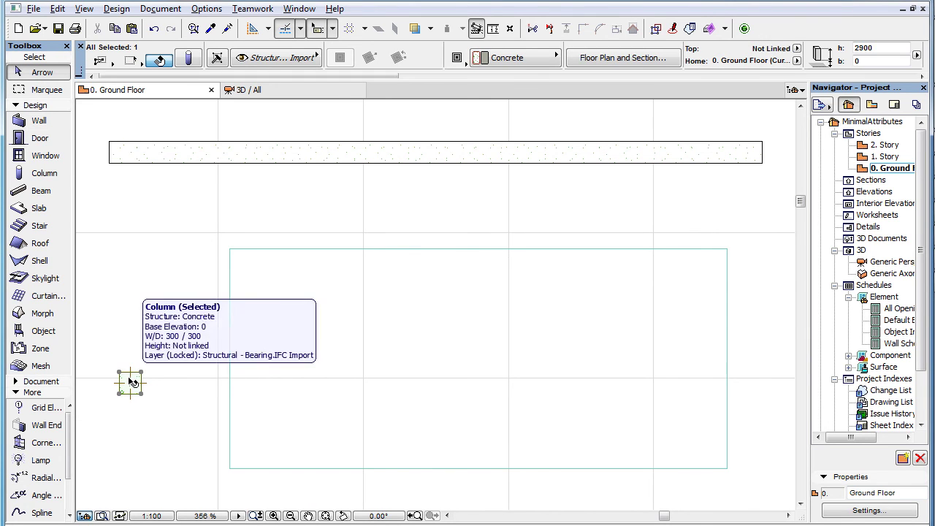
pyautogui.click(188, 58)
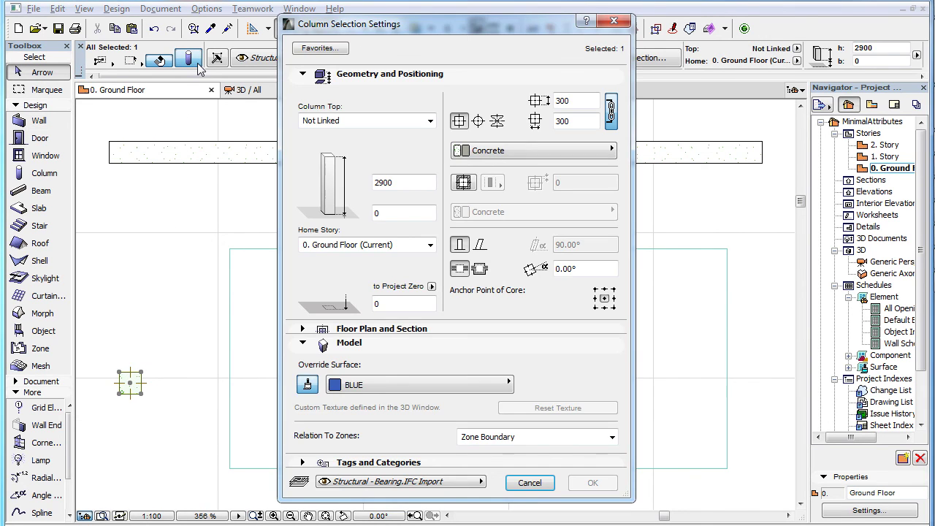
pyautogui.click(462, 385)
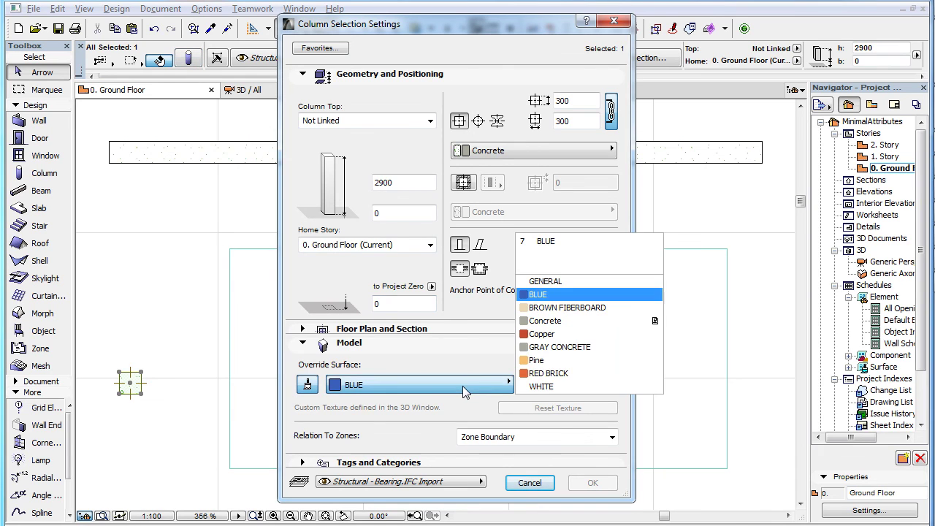
pyautogui.click(591, 290)
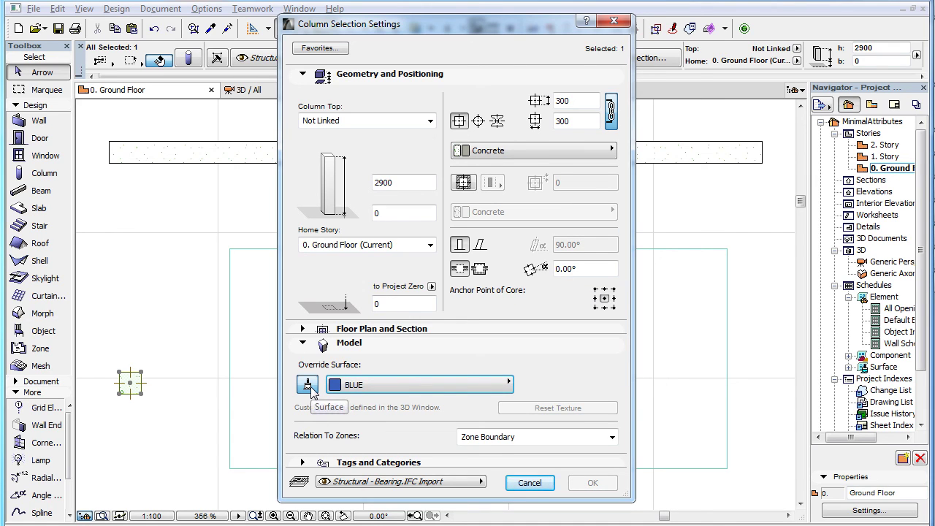